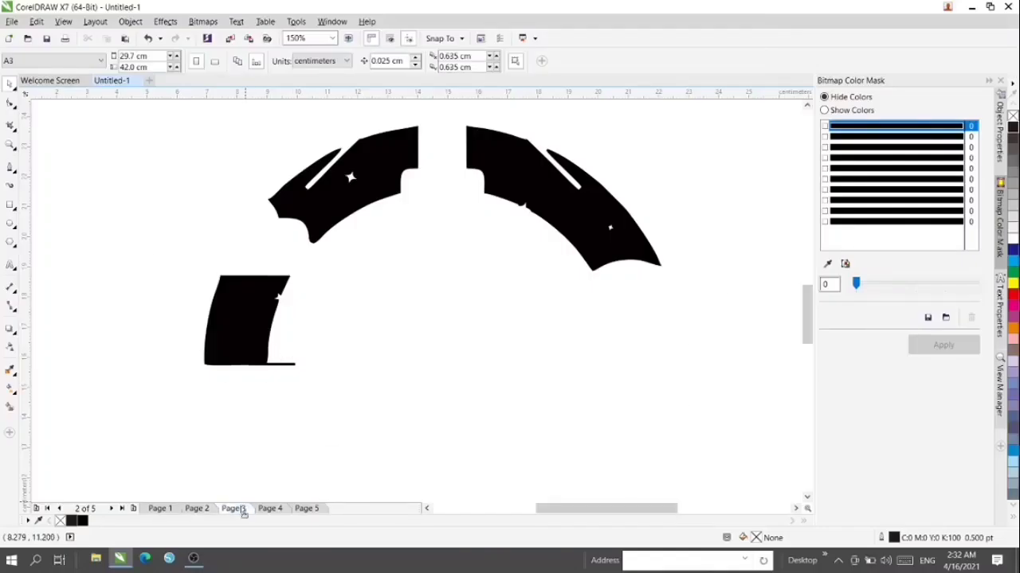
- Fill the Page 3 logo group black with a 2 pt outline and lock it
left_click(235, 509)
left_click(319, 270)
left_click(82, 520)
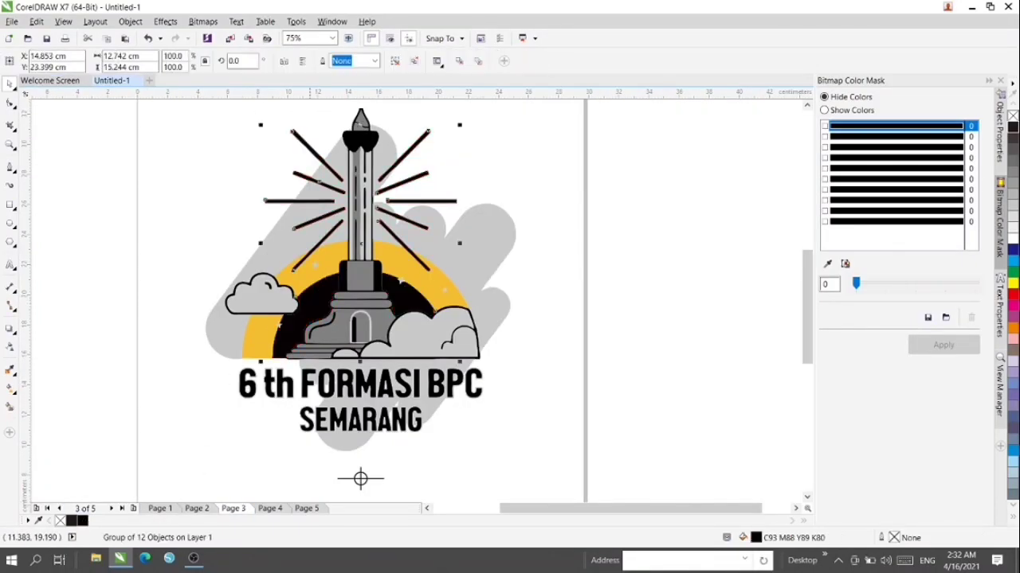
left_click(373, 61)
left_click(351, 136)
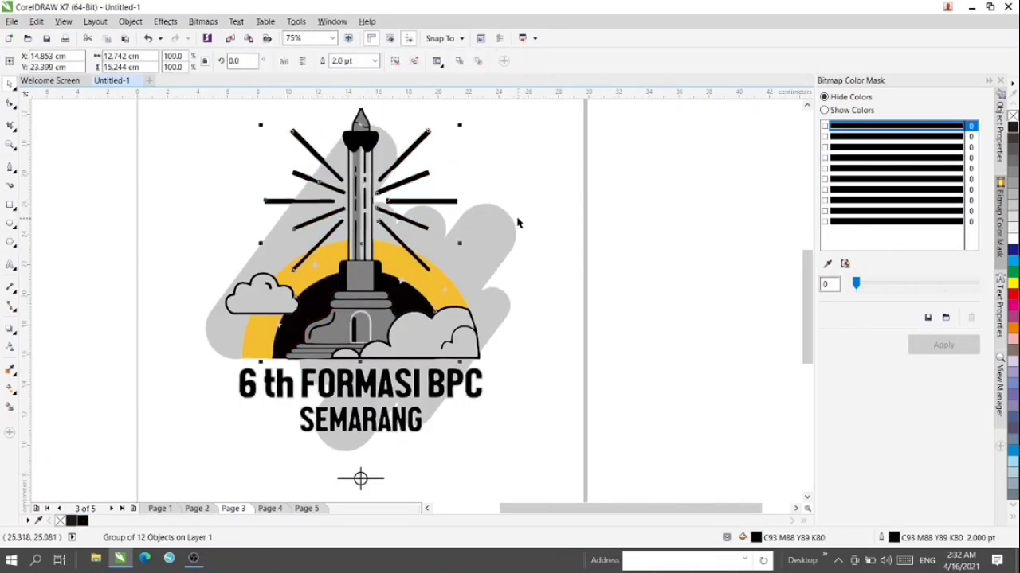
right_click(394, 291)
key("Escape")
scroll(473, 221, "down", 2)
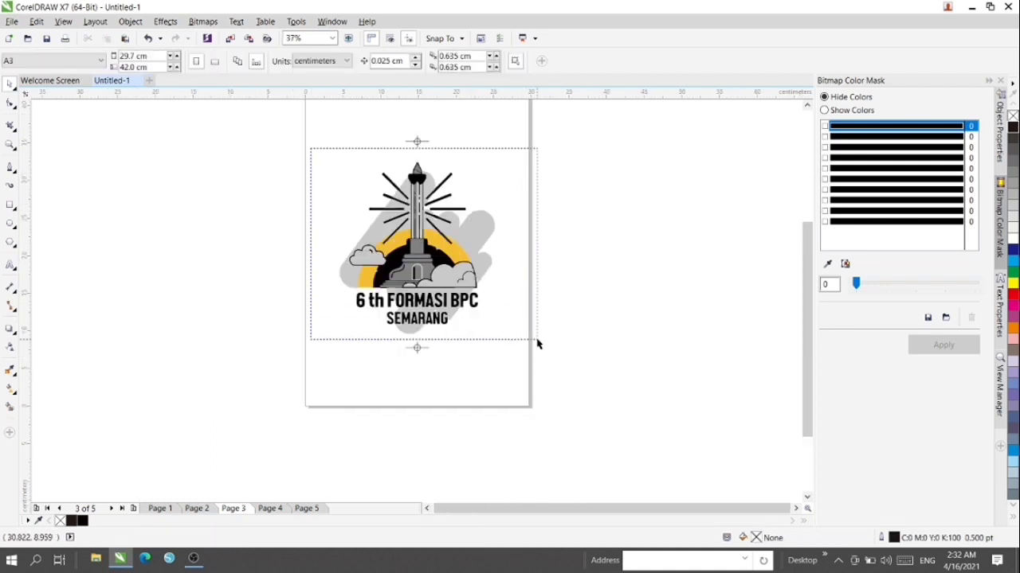
key("ctrl+a")
scroll(409, 234, "up", 3)
scroll(409, 234, "down", 1)
scroll(412, 231, "down", 1)
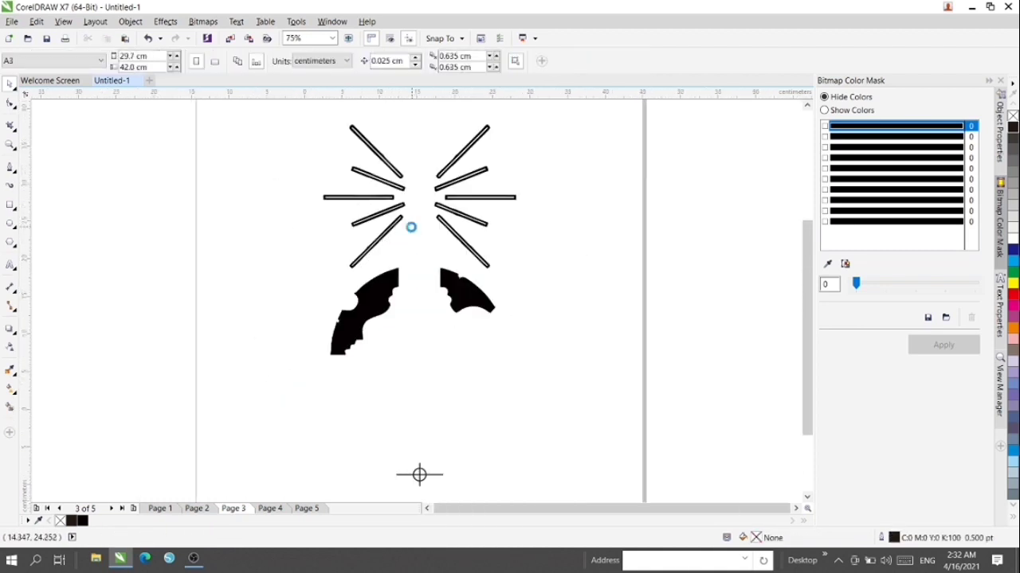
scroll(417, 473, "down", 1)
- Fill the Page 4 tower group black with a 1.5 pt outline and lock it
key("Page_Down")
scroll(434, 244, "up", 2)
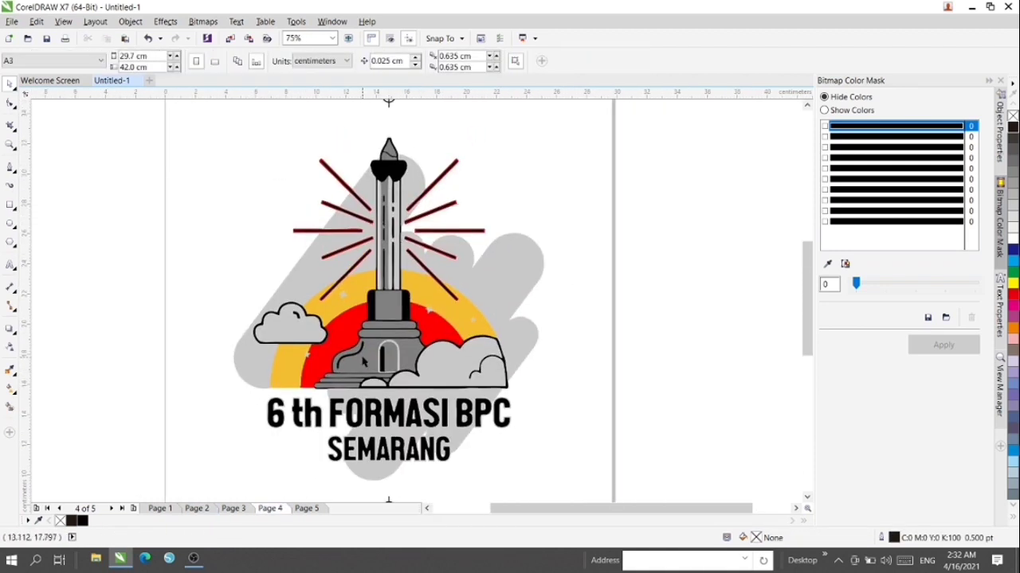
left_click(364, 360)
left_click(83, 520)
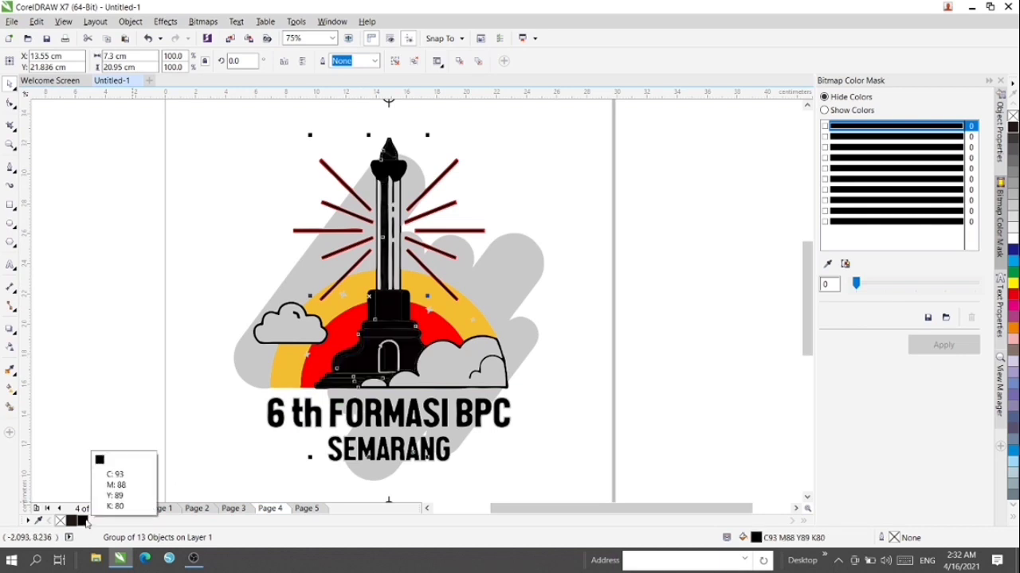
left_click(373, 60)
left_click(343, 136)
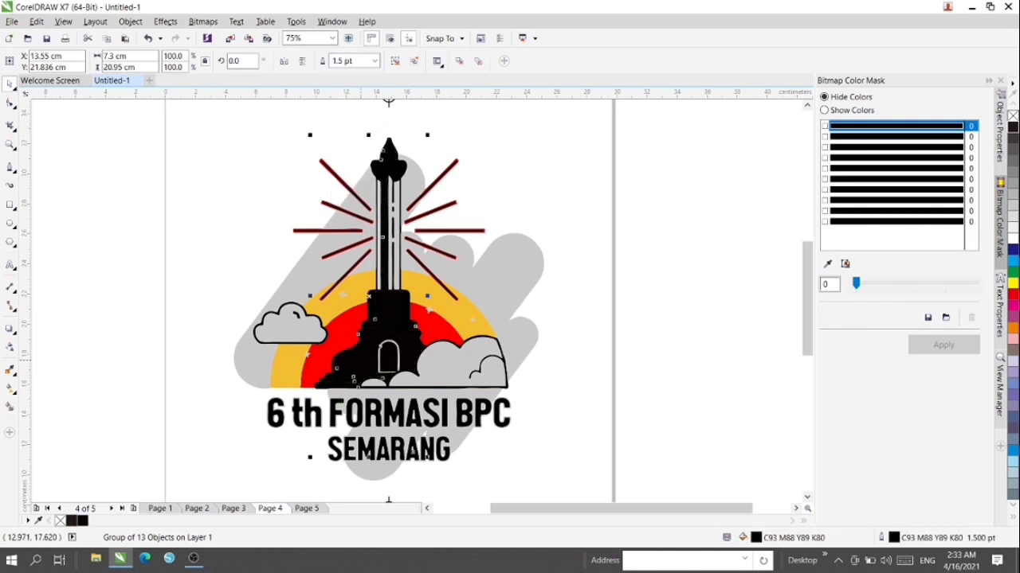
right_click(359, 368)
left_click(399, 223)
scroll(205, 136, "down", 2)
left_click_drag(214, 140, 353, 261)
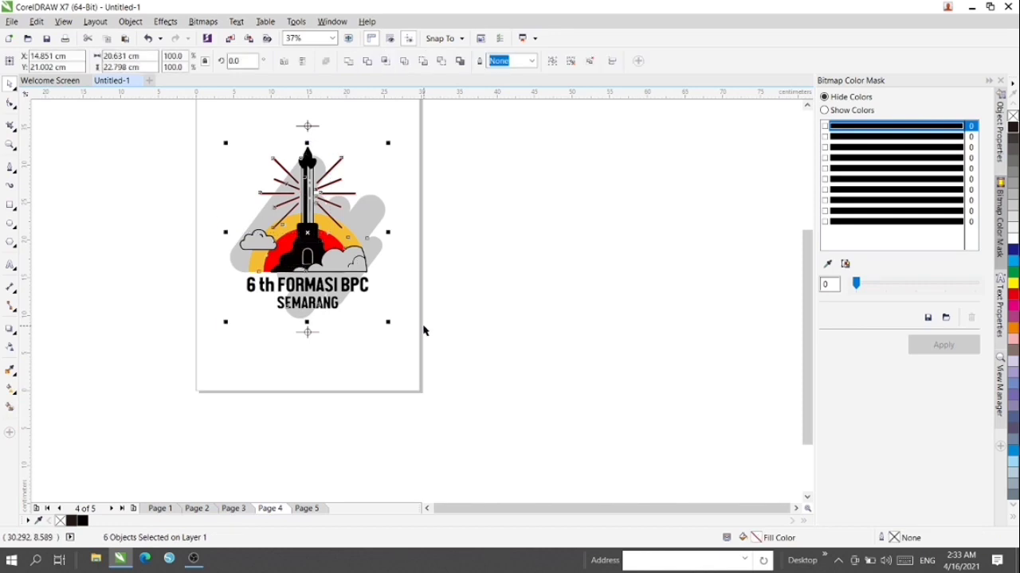
scroll(422, 330, "up", 2)
scroll(343, 357, "up", 1)
scroll(342, 358, "up", 1)
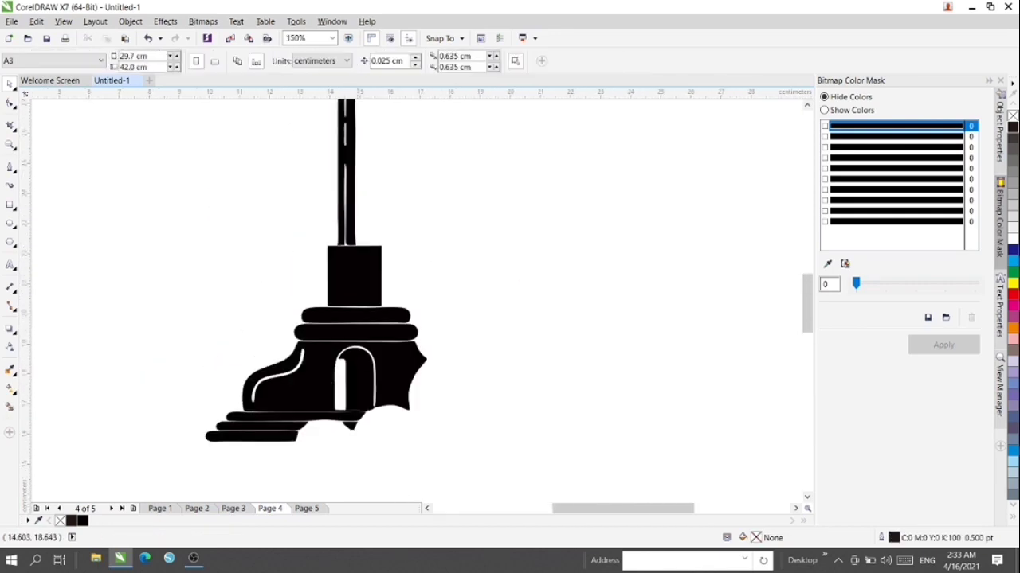
- Give the Page 5 logo a 1 pt outline, lock it, and remove fills leaving black outlines
left_click(307, 508)
left_click(351, 431)
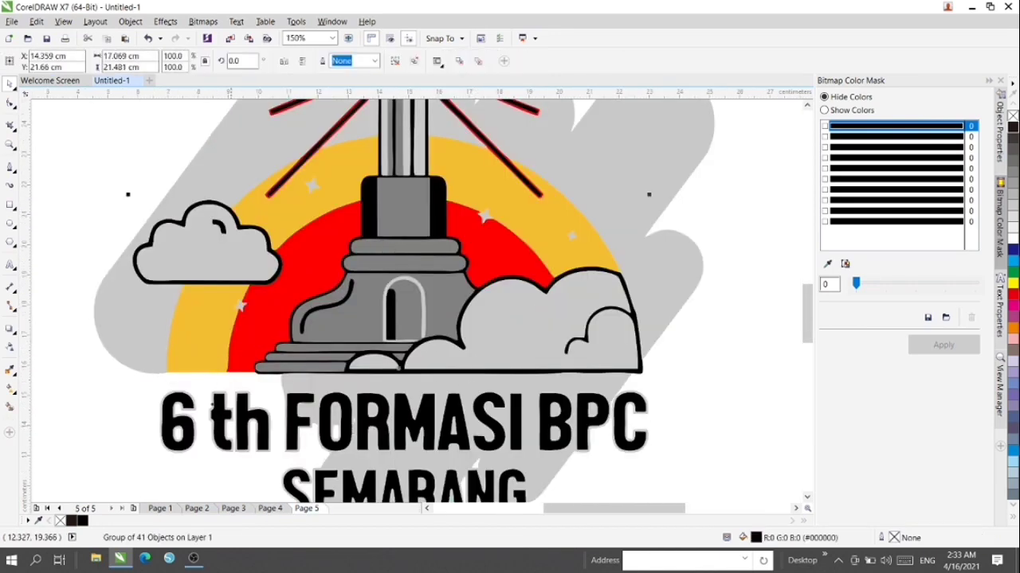
left_click(374, 60)
left_click(367, 120)
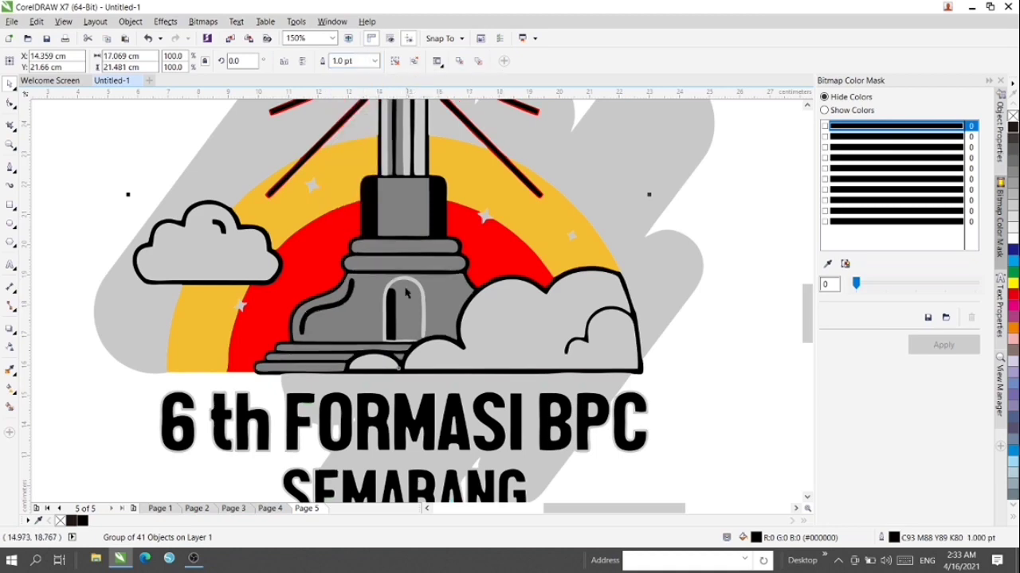
scroll(424, 318, "down", 2)
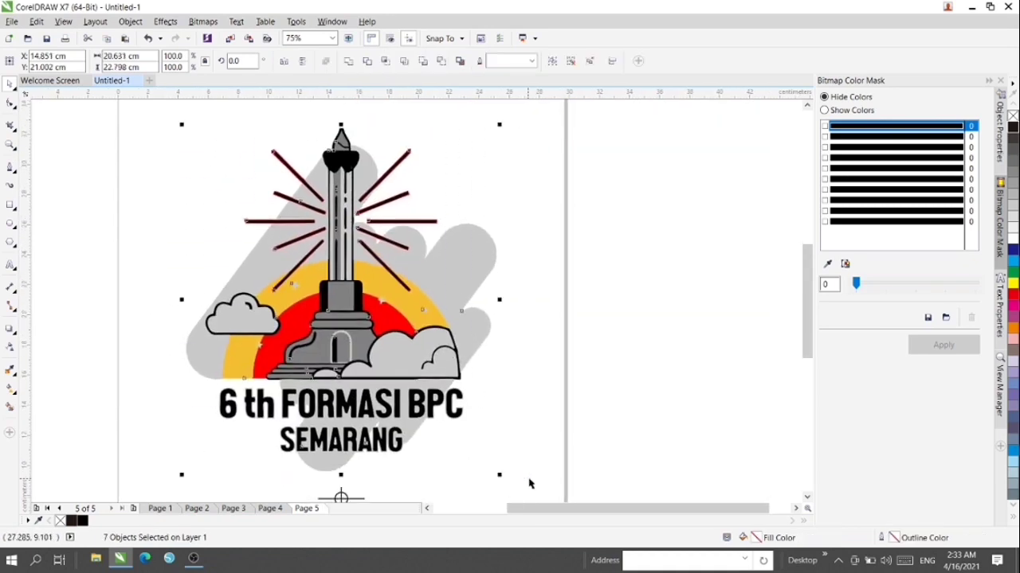
left_click(531, 483)
scroll(334, 353, "up", 2)
right_click(370, 149)
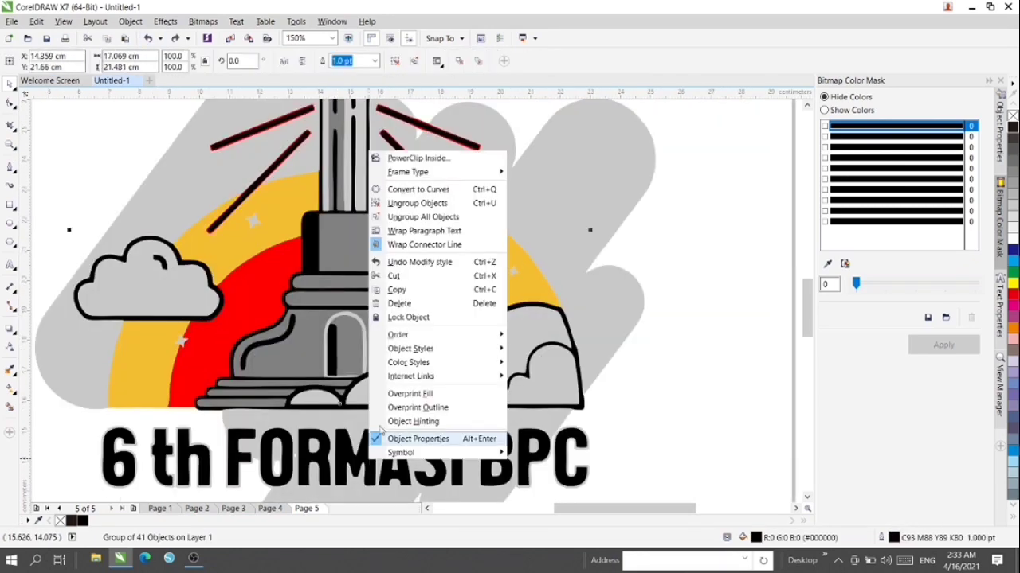
left_click(399, 317)
scroll(398, 317, "down", 2)
left_click(577, 458)
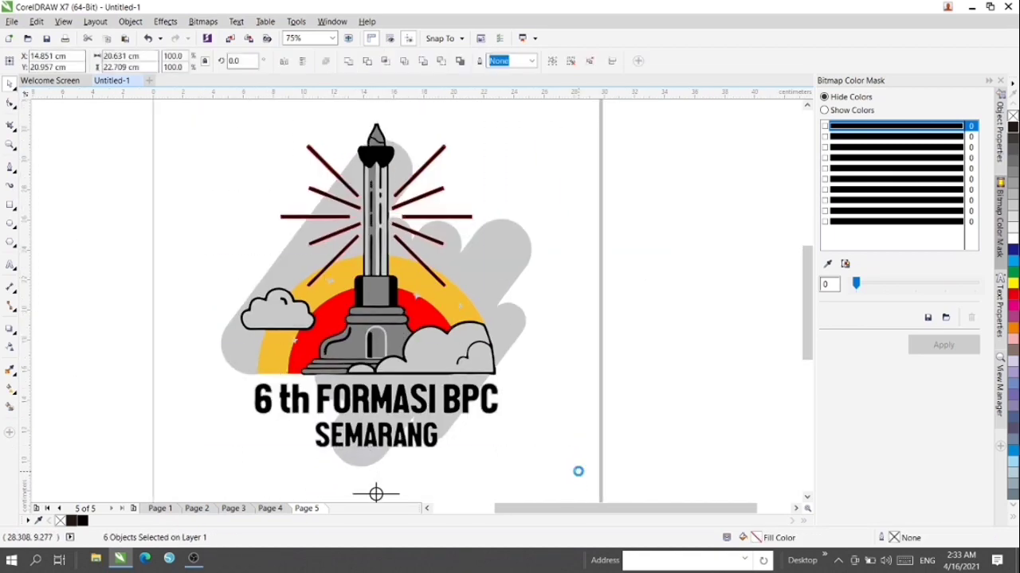
scroll(425, 282, "up", 2)
scroll(425, 282, "up", 2)
scroll(400, 307, "down", 2)
scroll(400, 306, "down", 2)
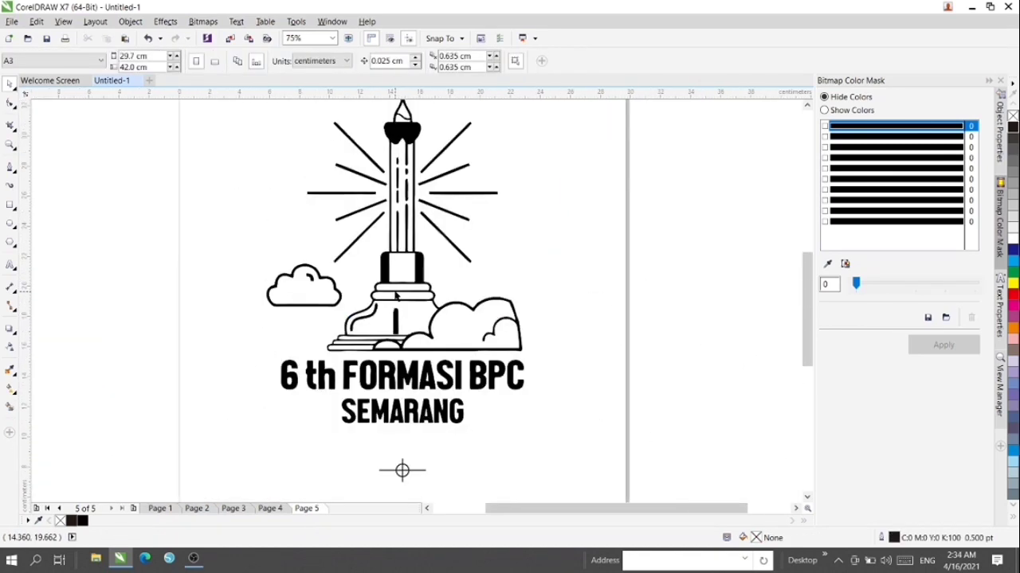
scroll(399, 294, "down", 2)
- Unlock the Page 5 logo and group it with its registration marks
left_click(396, 283)
key("ctrl+a")
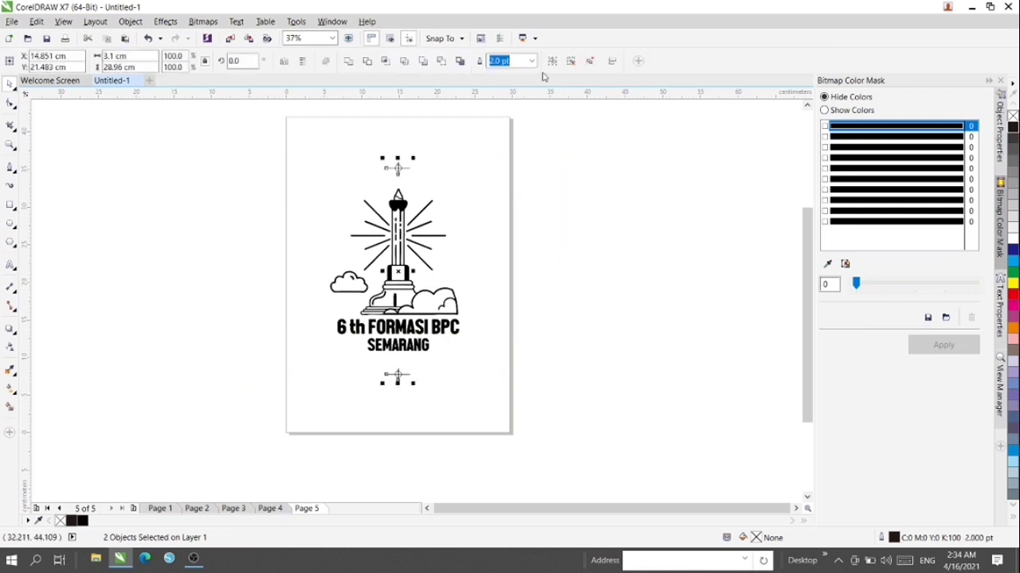
right_click(400, 208)
left_click(422, 216)
key("ctrl+a")
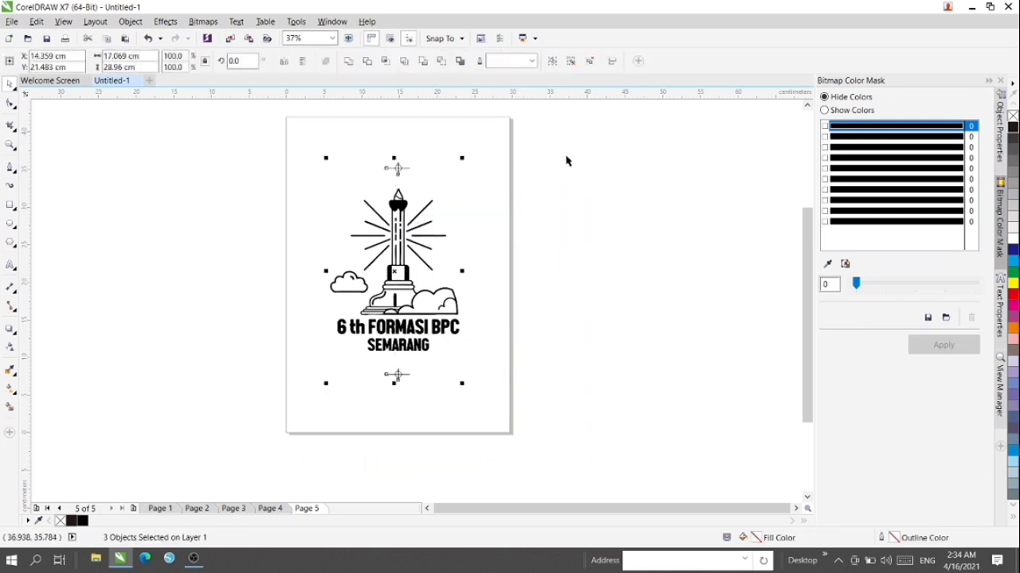
key("ctrl+g")
- Unlock the Page 4 tower and group it with its registration marks; select Page 3's group
left_click(270, 508)
right_click(392, 292)
left_click(420, 297)
key("ctrl+a")
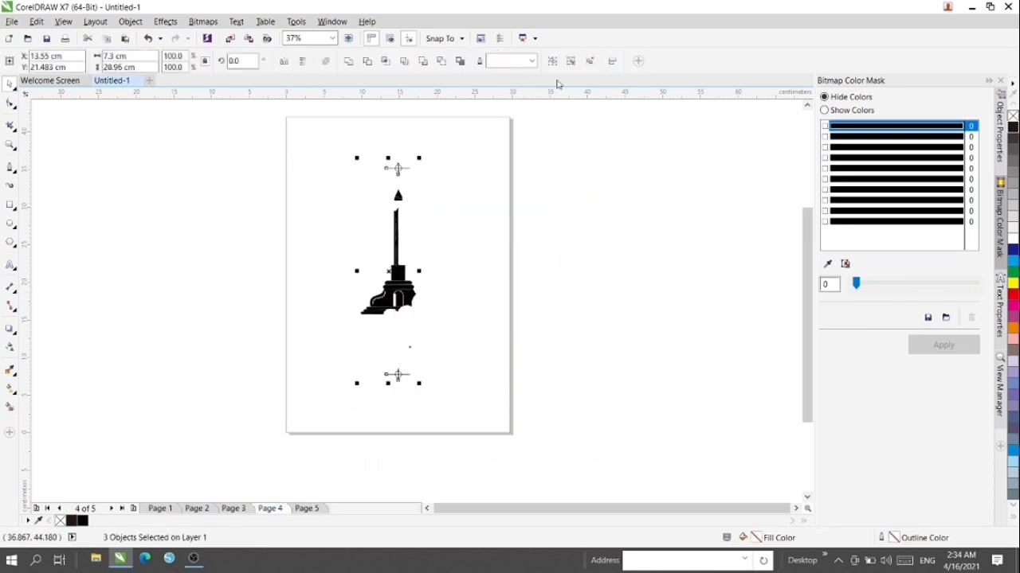
key("ctrl+g")
left_click(234, 508)
left_click(374, 299)
- Select all the artwork on Page 3
key("ctrl+a")
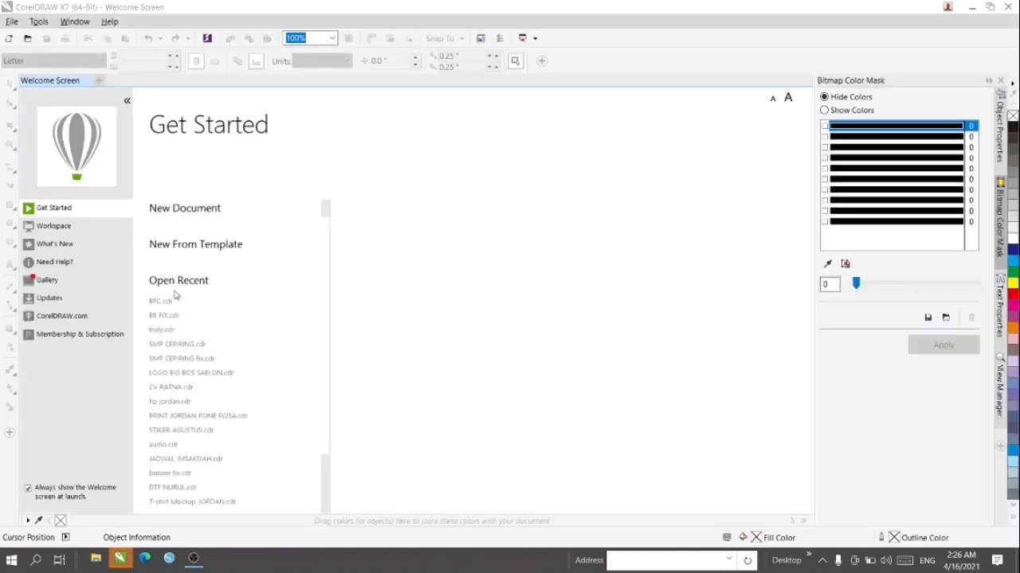
- Create a new blank A3 document, 29.7 × 42.0 cm, with units in centimetres
left_click(168, 213)
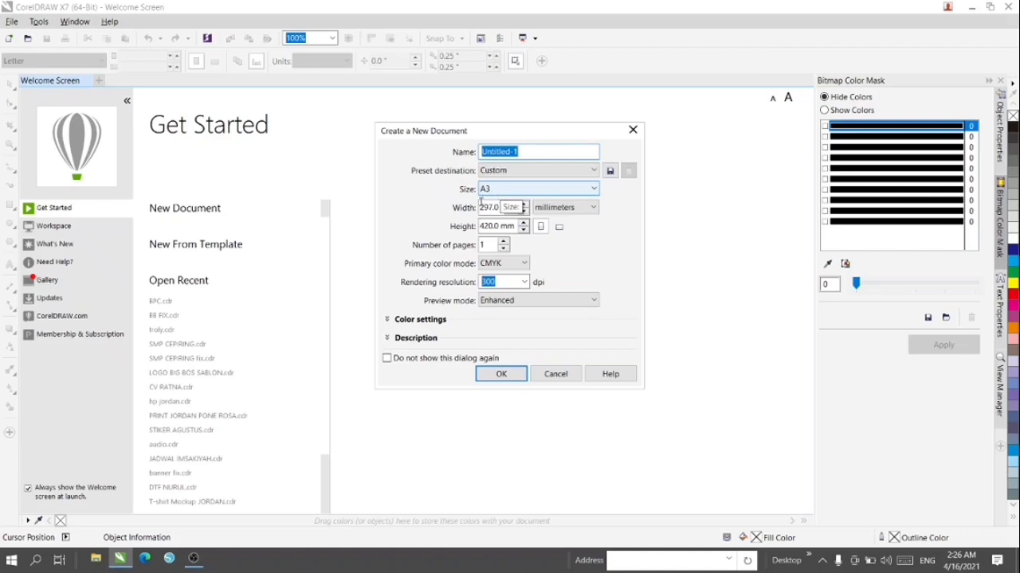
left_click(564, 207)
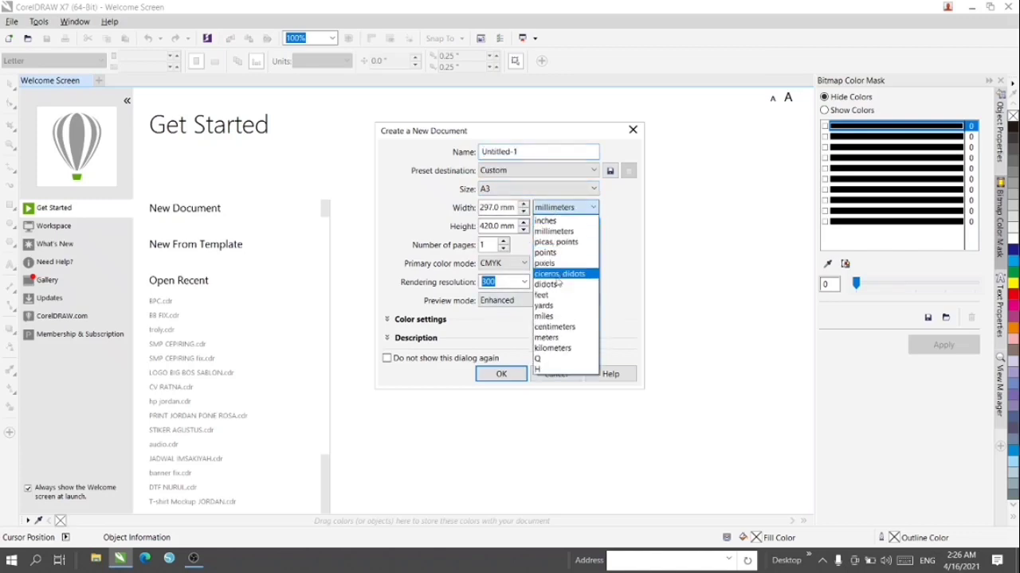
left_click(558, 326)
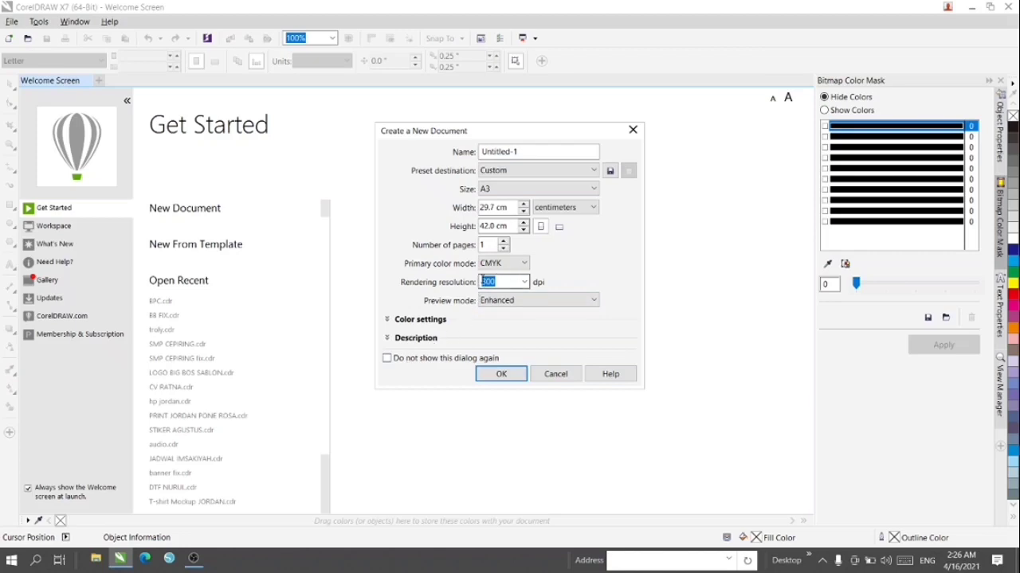
left_click(498, 373)
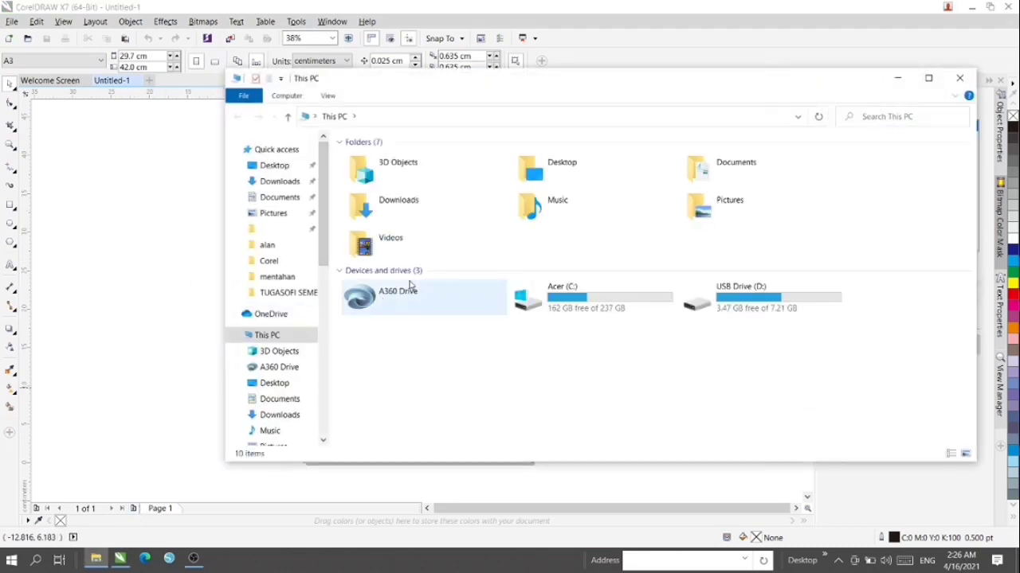
- Drag bpc1.png from USB Drive (D:) > mentahan onto the CorelDRAW page
double_click(698, 300)
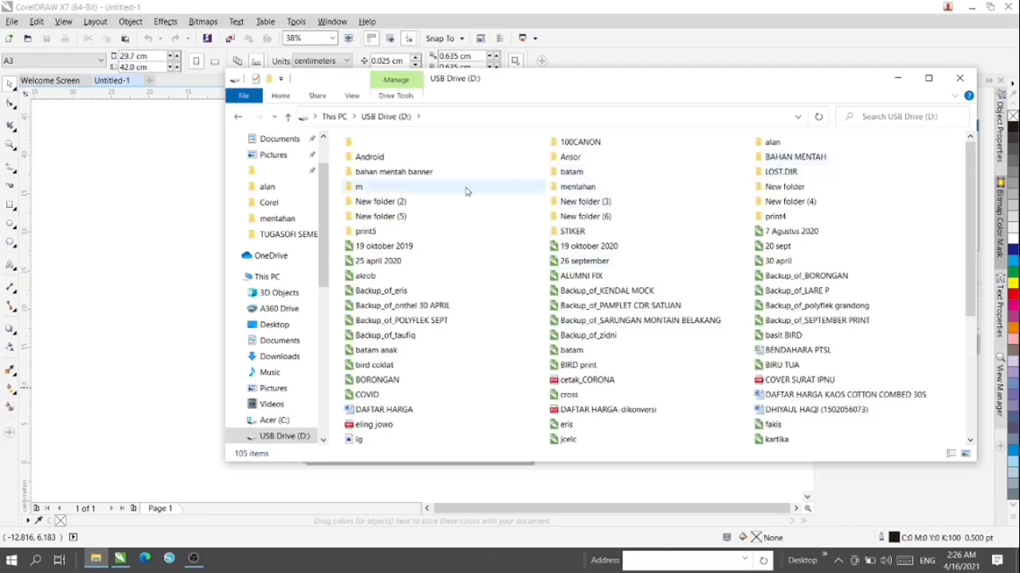
double_click(553, 188)
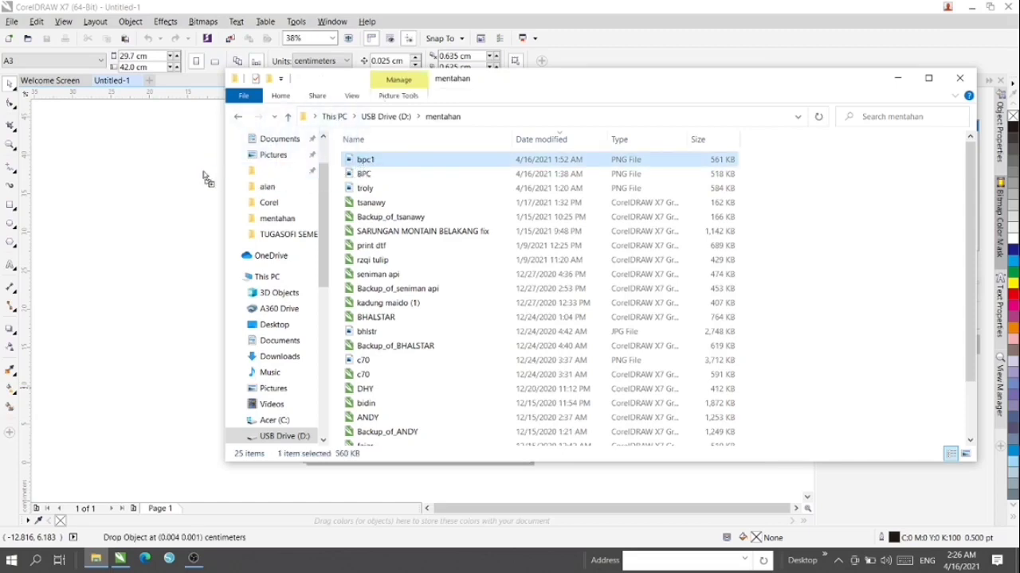
left_click_drag(360, 162, 170, 178)
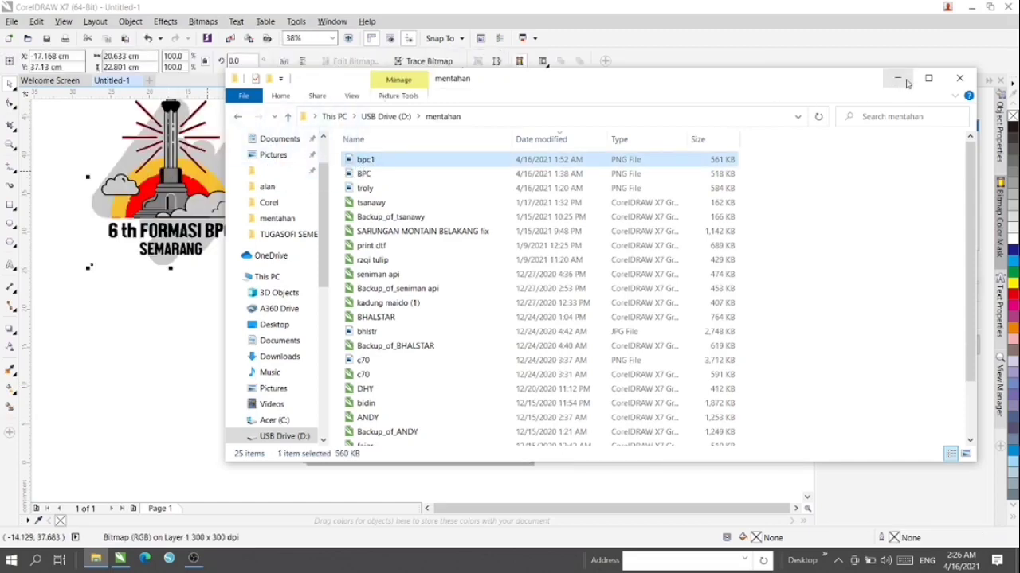
- Centre the bpc1 bitmap on the page and run Outline Trace > Clipart on it
left_click(949, 78)
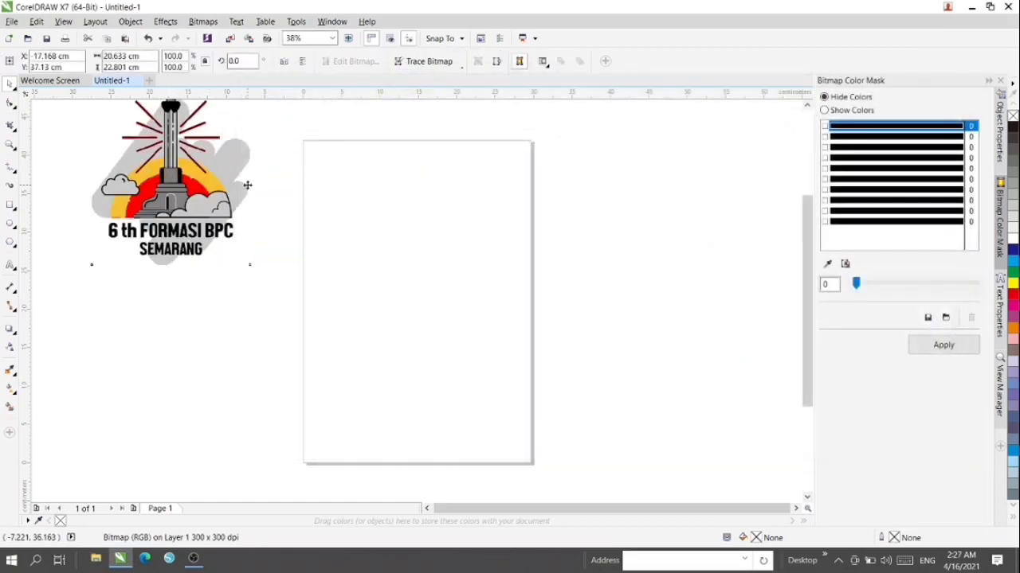
left_click_drag(222, 177, 270, 213)
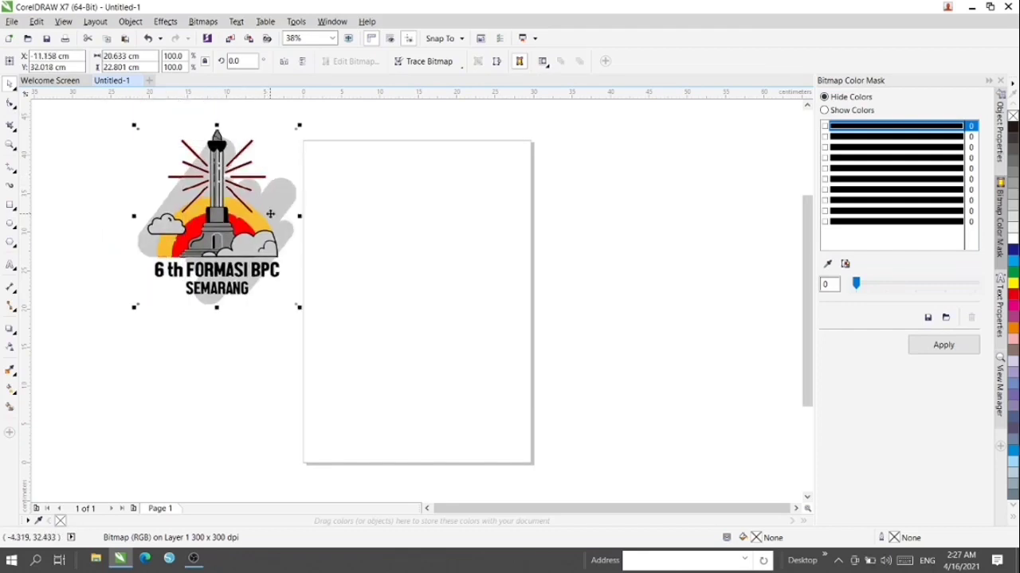
key("p")
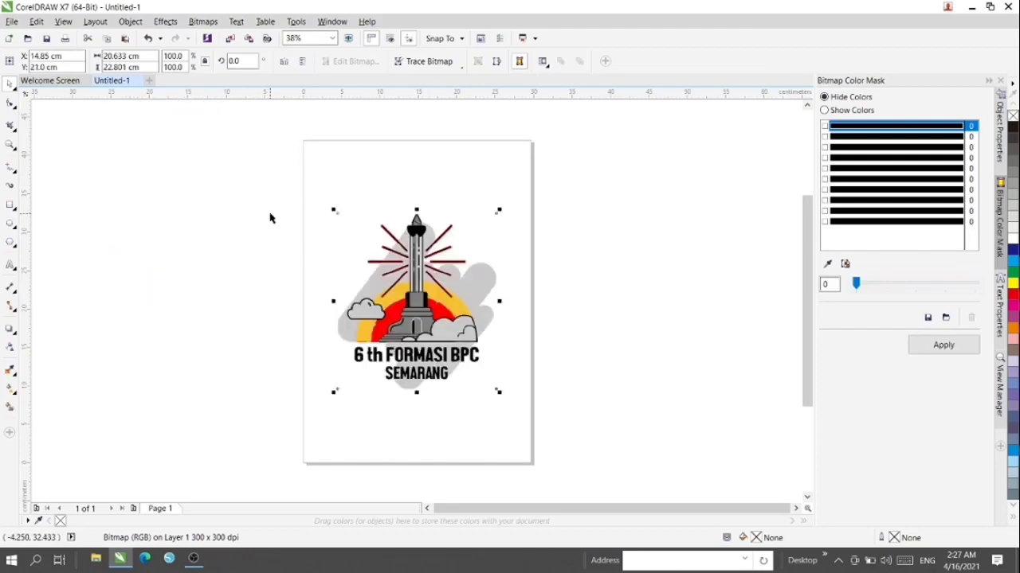
left_click(438, 66)
mouse_move(434, 105)
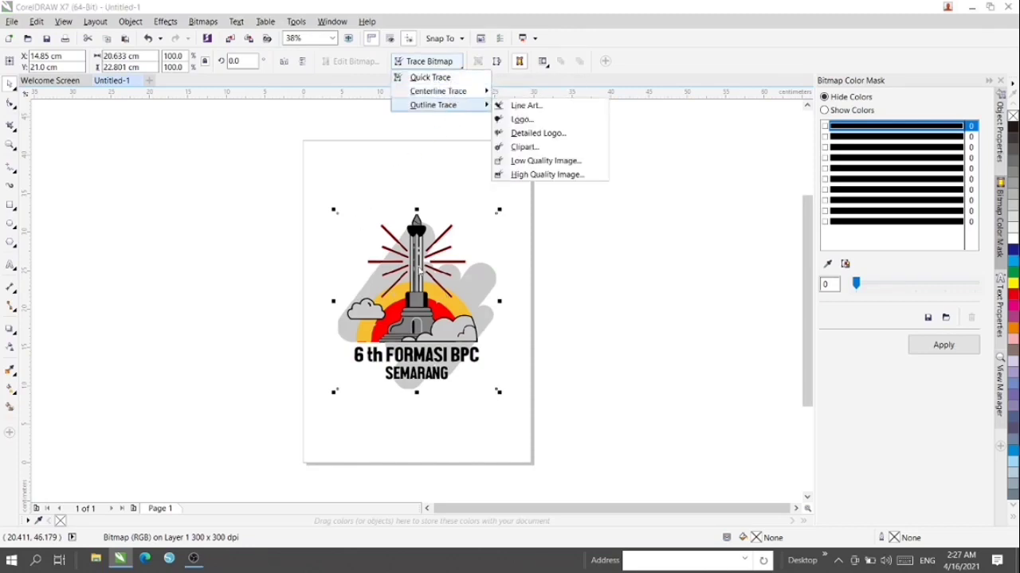
left_click(512, 147)
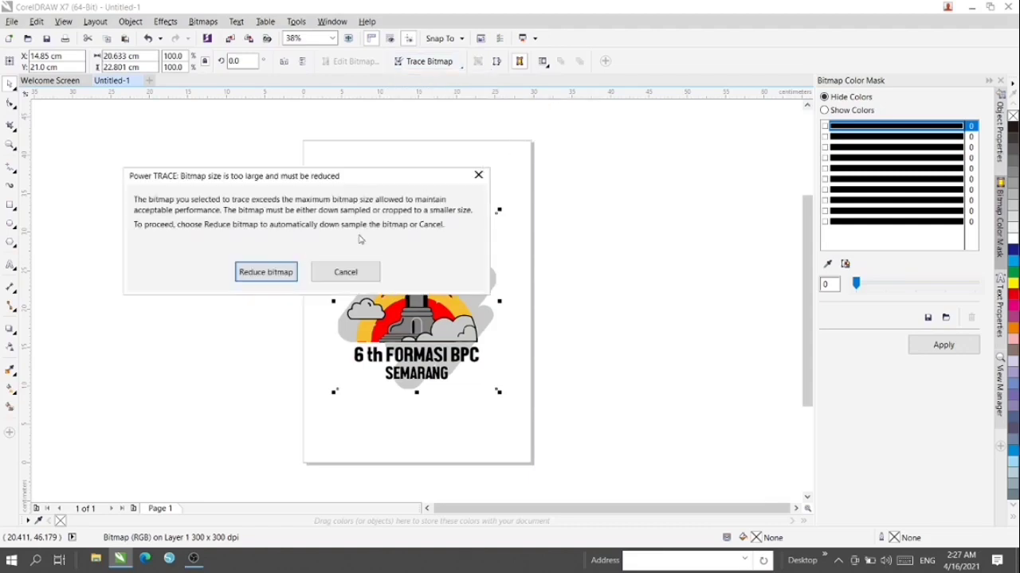
- Reduce the bitmap and trace it as Clipart with background colour removed from the entire image
left_click(266, 272)
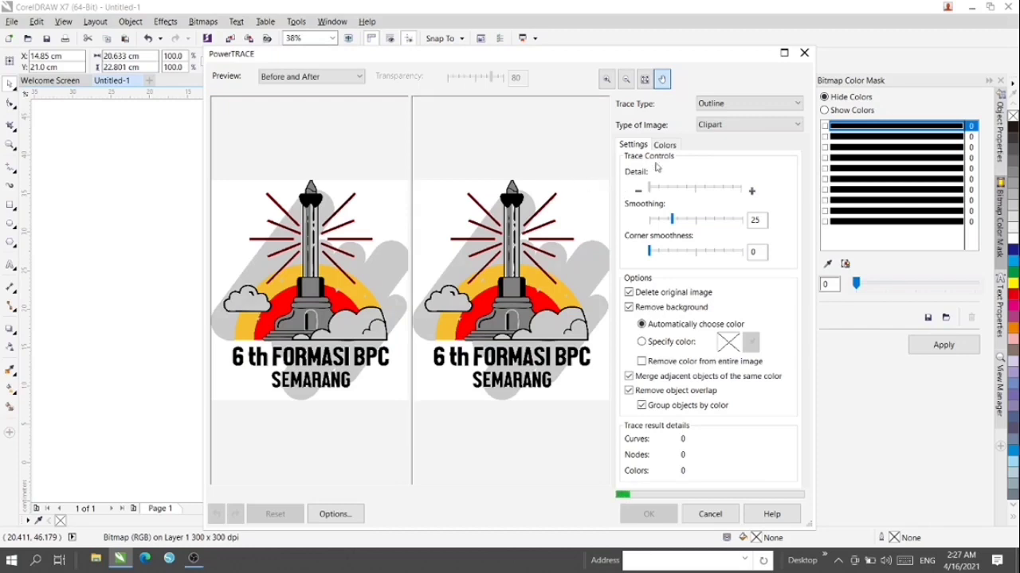
left_click(701, 126)
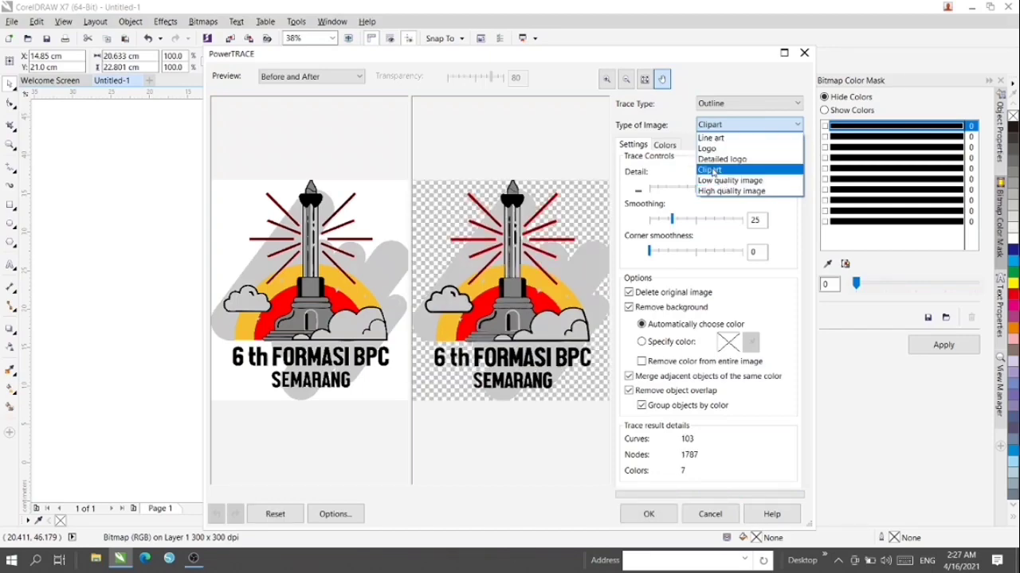
left_click(711, 170)
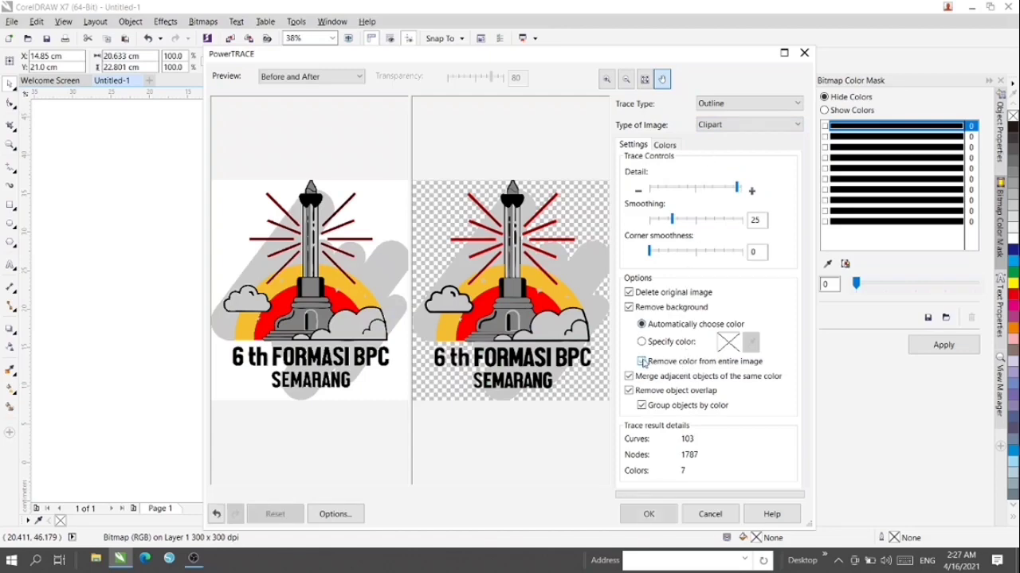
left_click(642, 362)
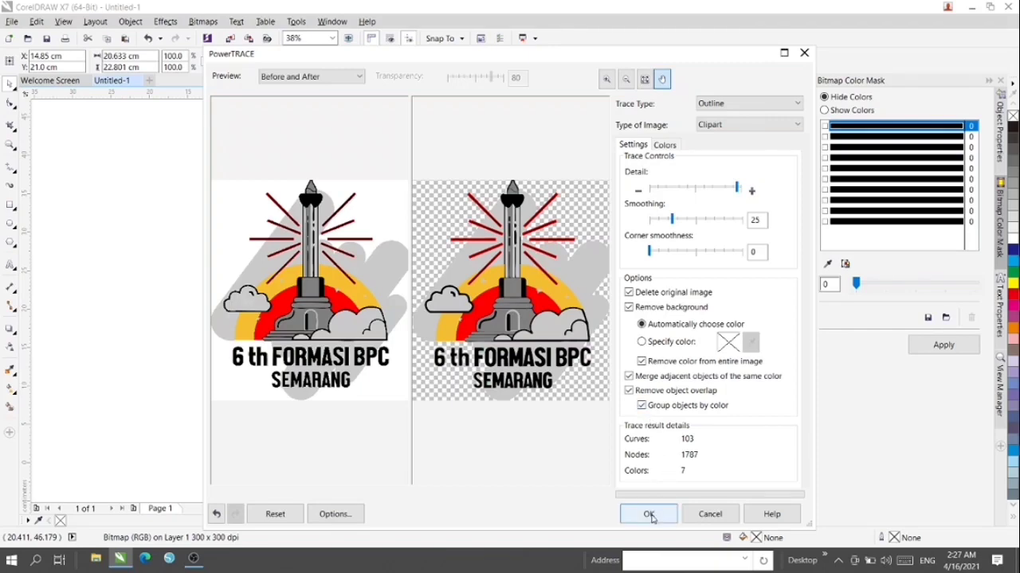
left_click(649, 515)
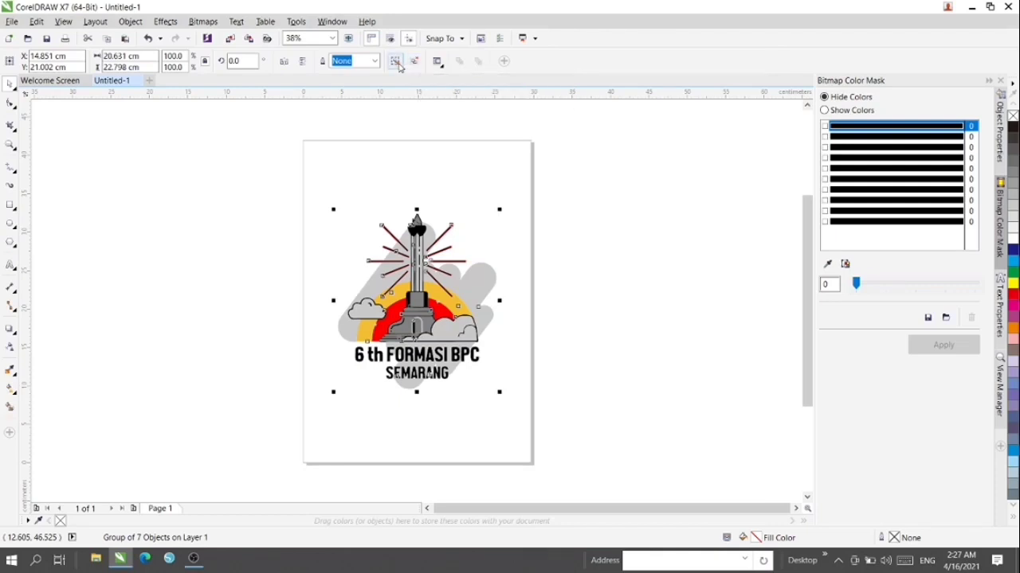
- Apply Ungroup All to the traced logo, then deselect the seven resulting objects
left_click(396, 62)
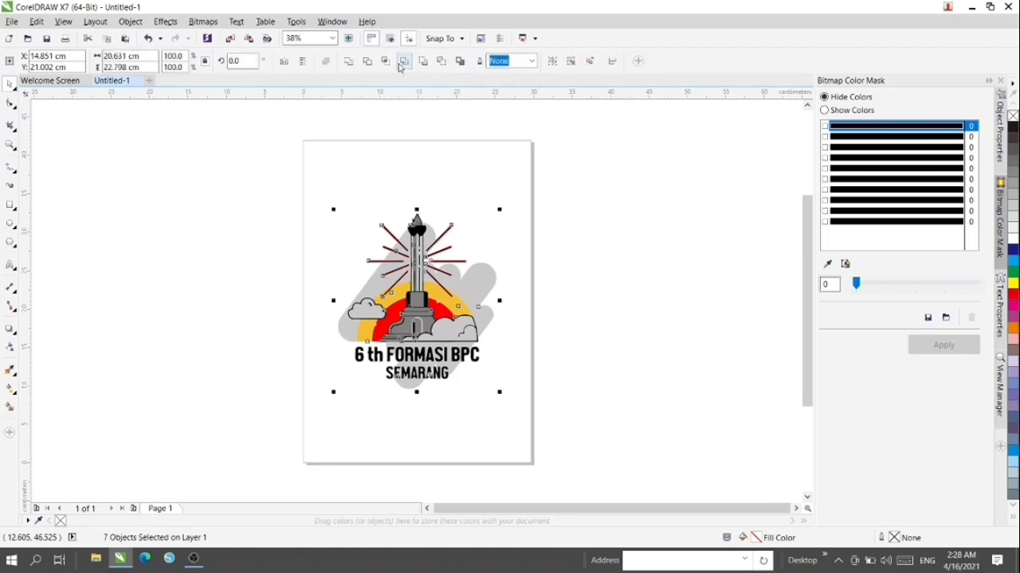
left_click(411, 138)
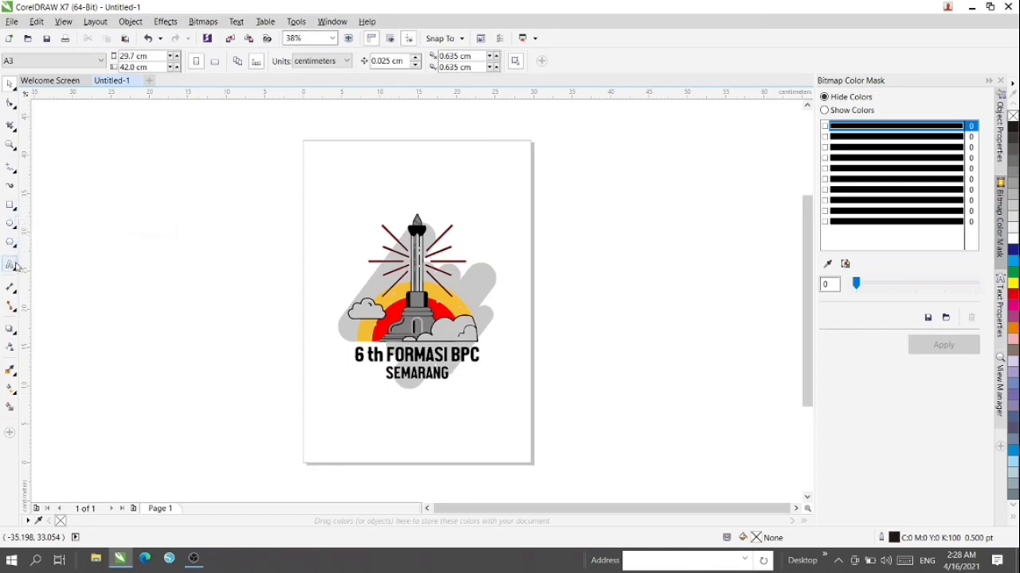
- Draw a horizontal pen line above the logo and rotate a half-length copy upright into a cross
left_click(16, 173)
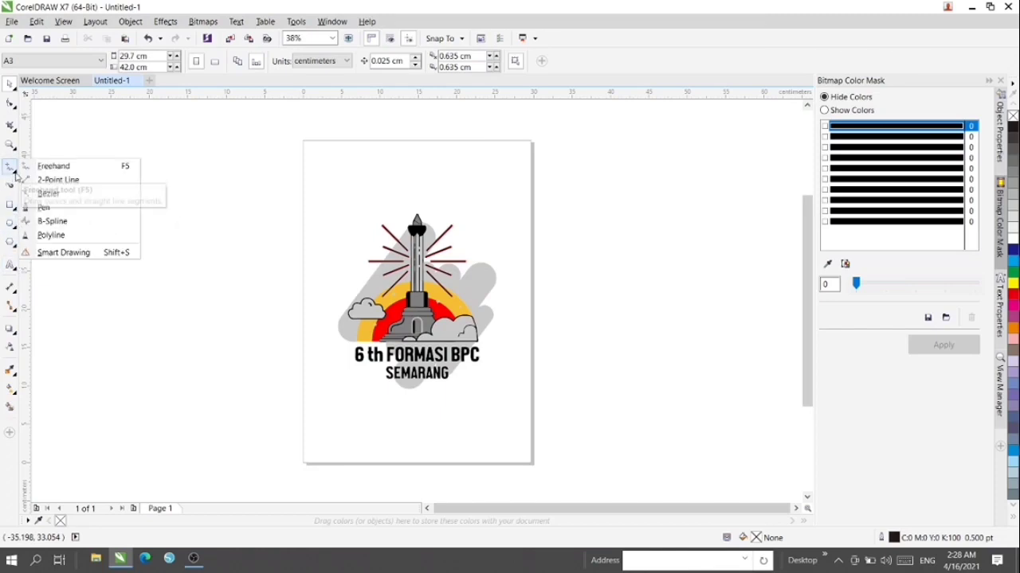
left_click(43, 207)
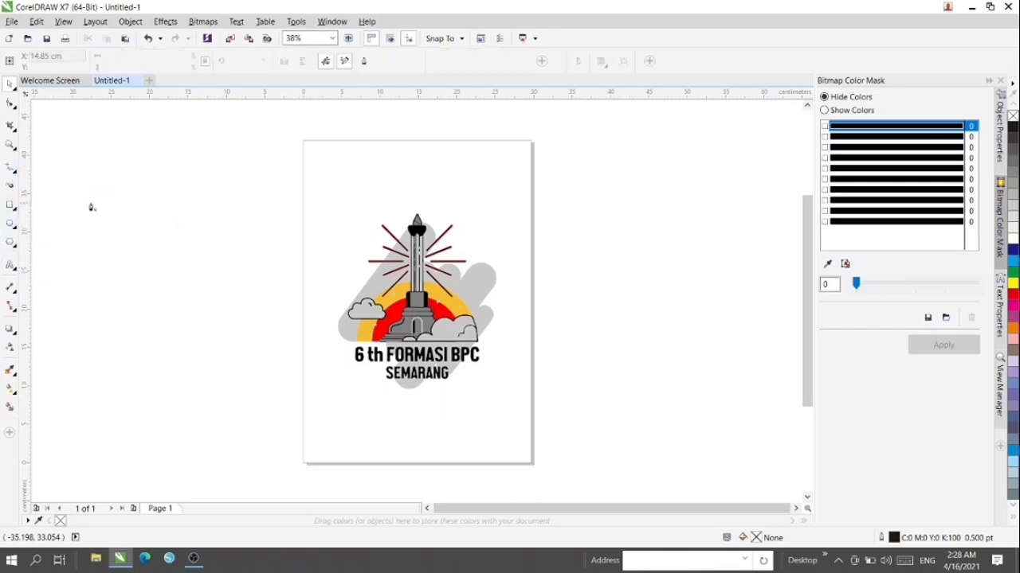
left_click(347, 188)
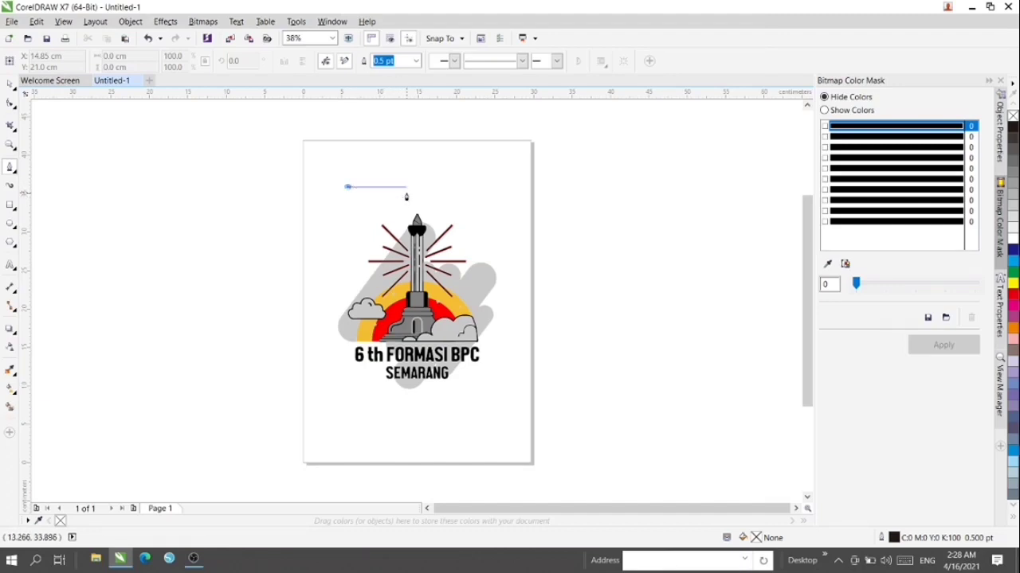
double_click(405, 189)
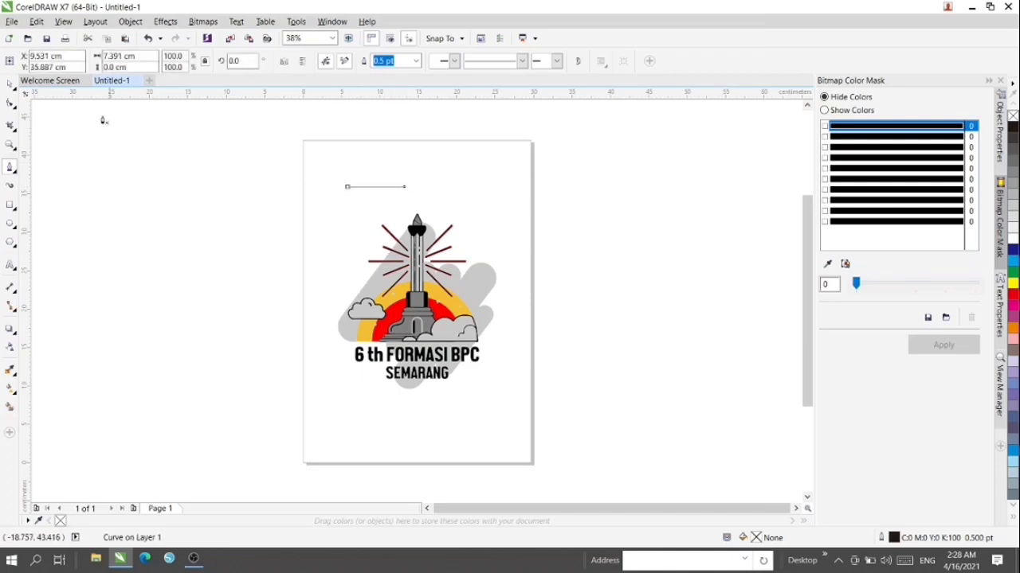
key("space")
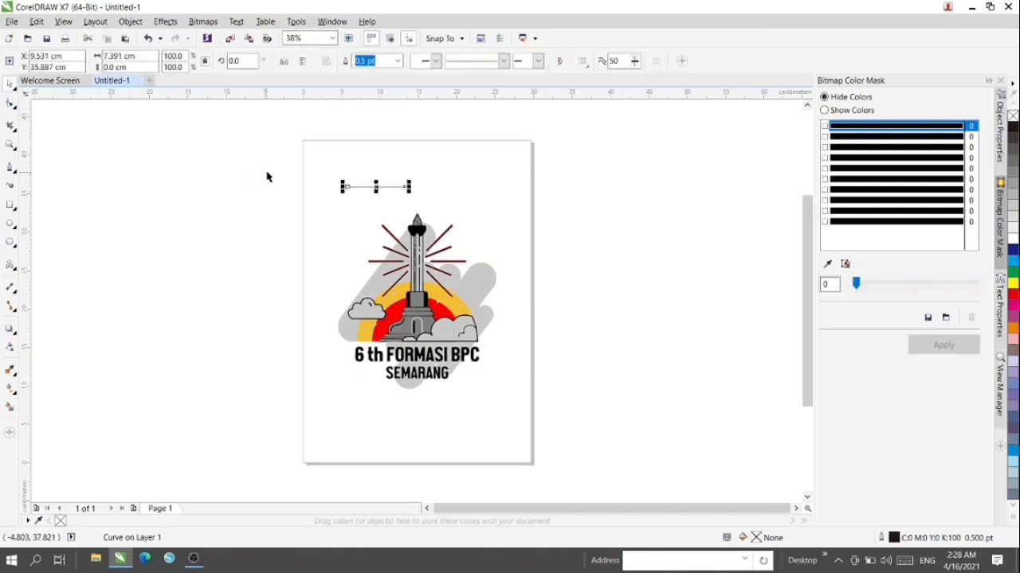
left_click_drag(376, 187, 398, 182)
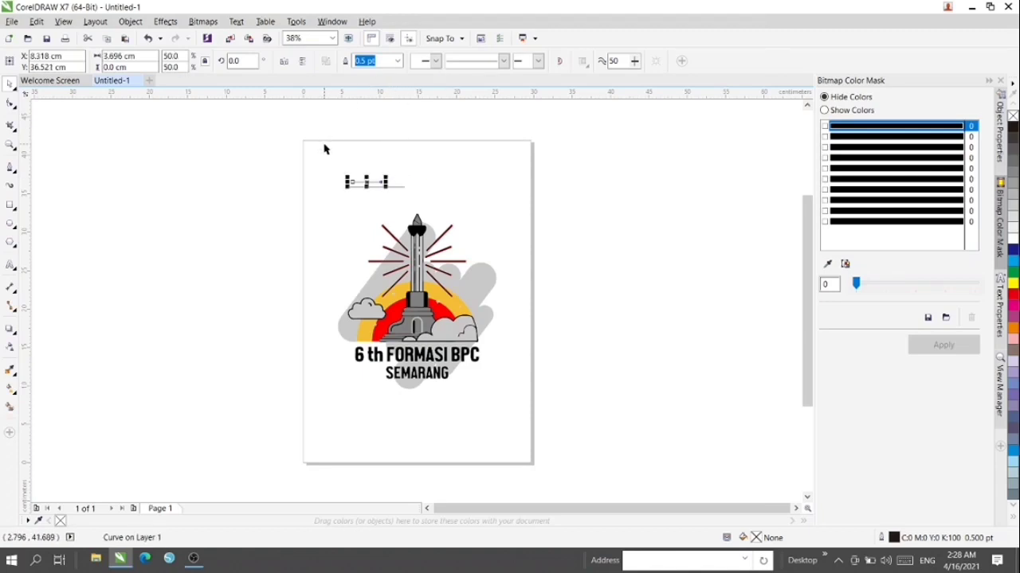
left_click_drag(324, 149, 412, 213)
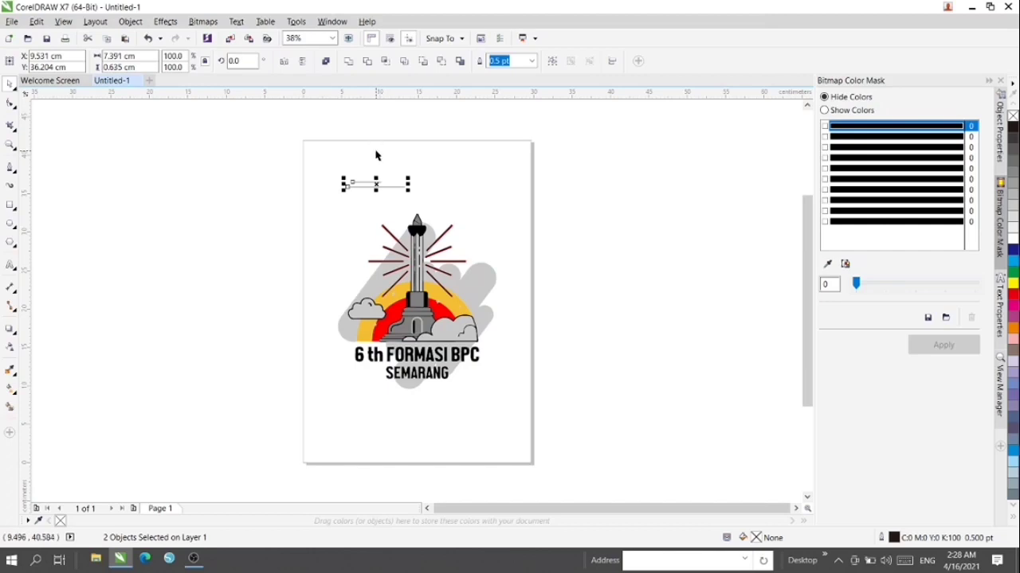
left_click(375, 161)
left_click(372, 182)
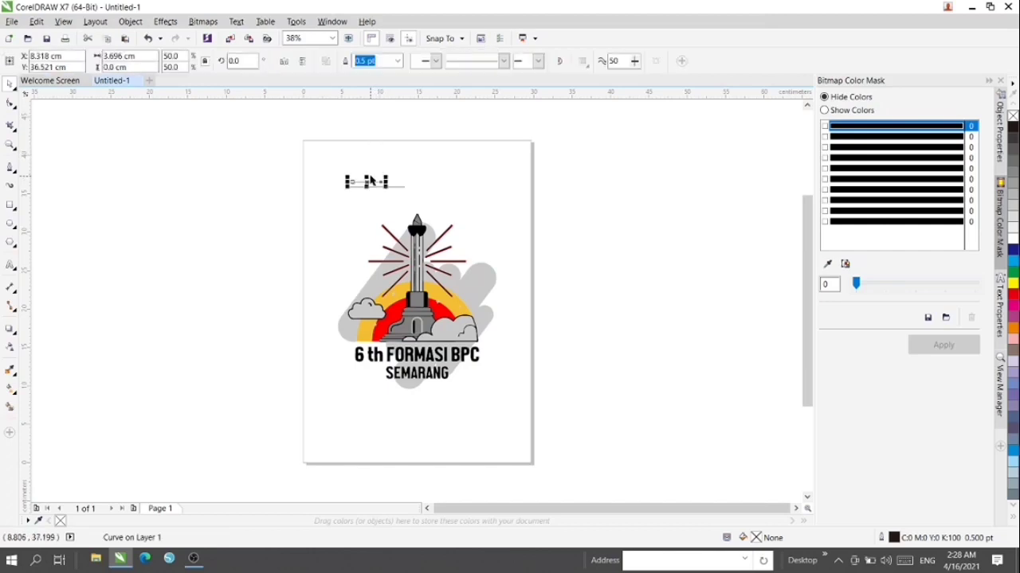
key("BackSpace")
type("90")
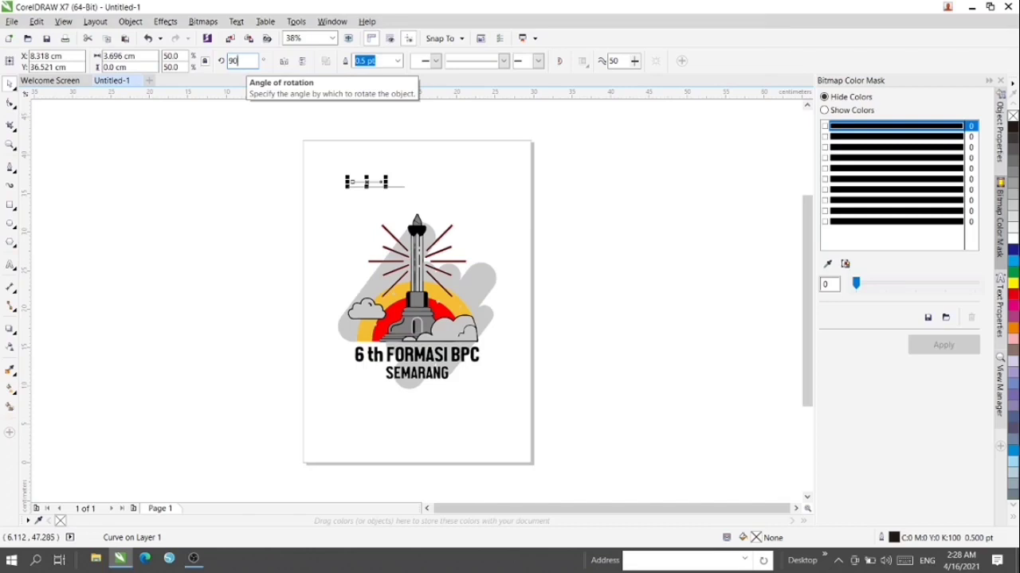
key("Return")
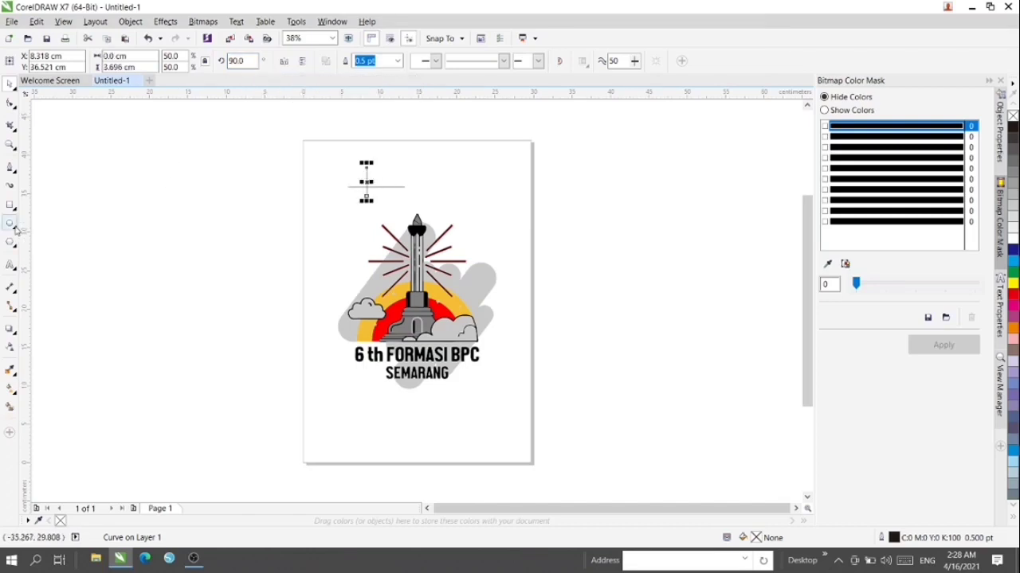
- Draw a circle centred on the cross, give everything 3 pt outlines, and select the crosshair group
left_click(11, 224)
left_click_drag(114, 161, 144, 191)
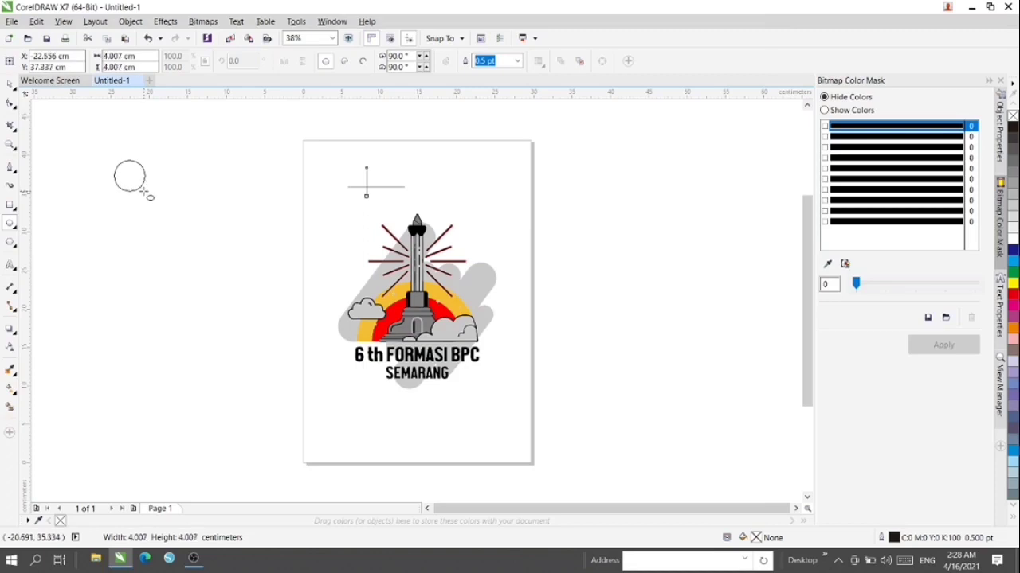
mouse_move(144, 191)
left_mouse_down()
mouse_move(149, 171)
mouse_move(330, 181)
mouse_move(412, 217)
left_mouse_up()
left_click(10, 83)
left_click(312, 156)
left_click(510, 62)
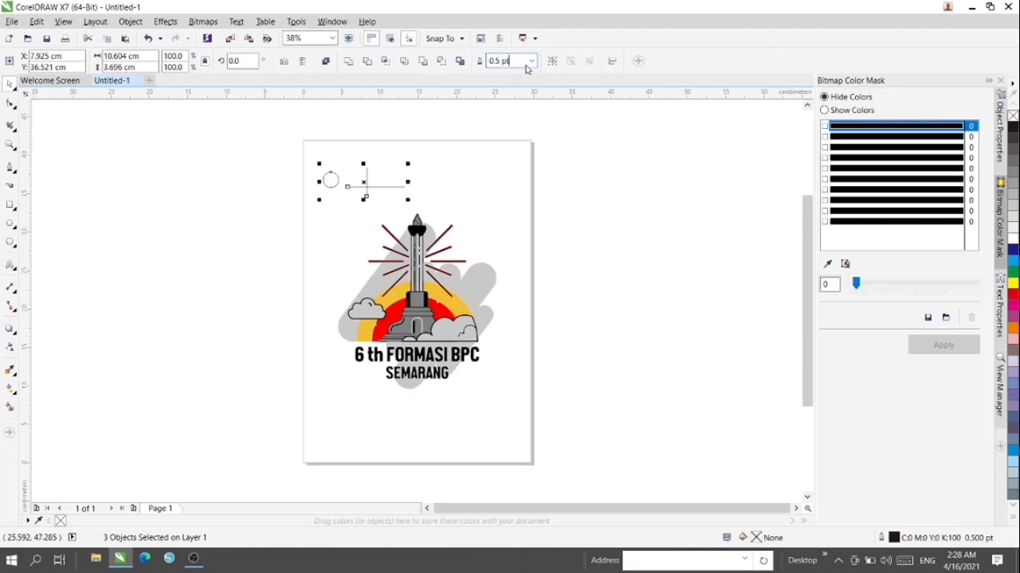
left_click(532, 62)
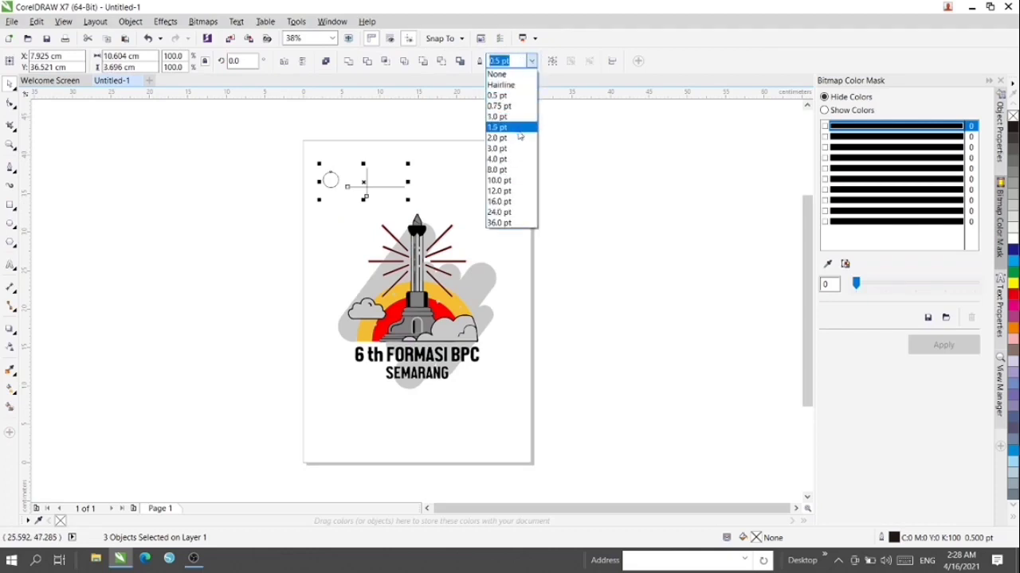
left_click(512, 149)
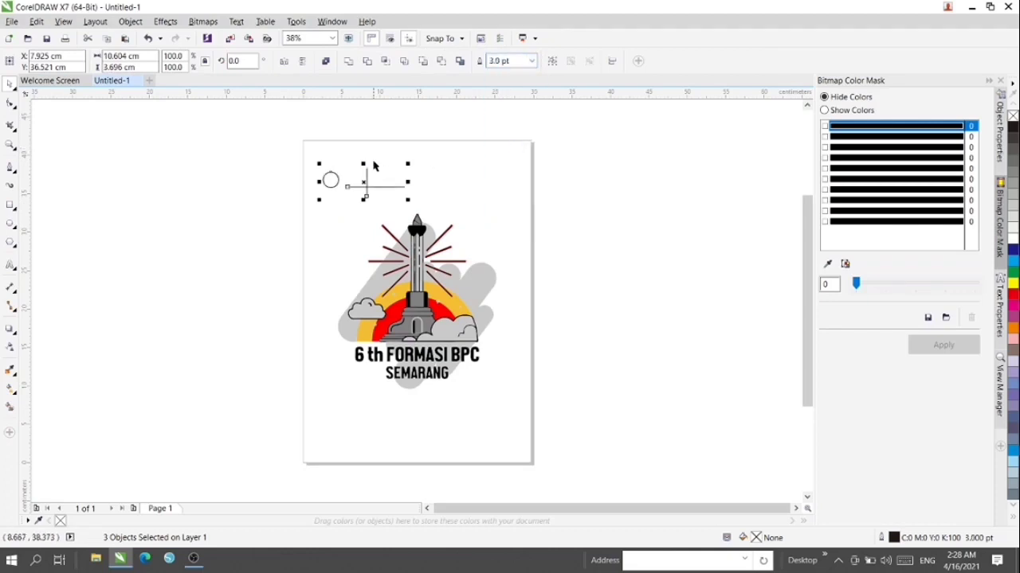
key("c")
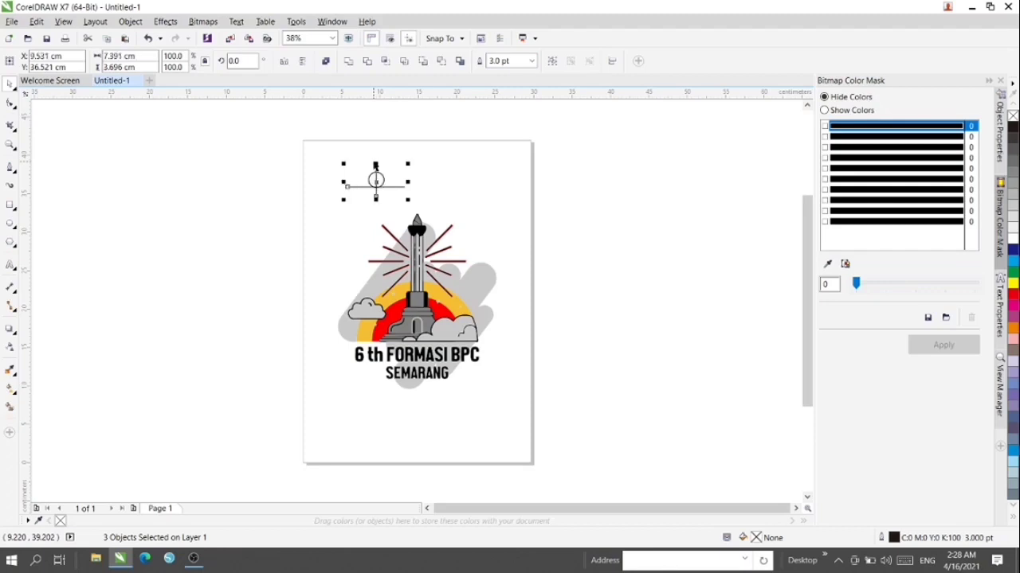
key("e")
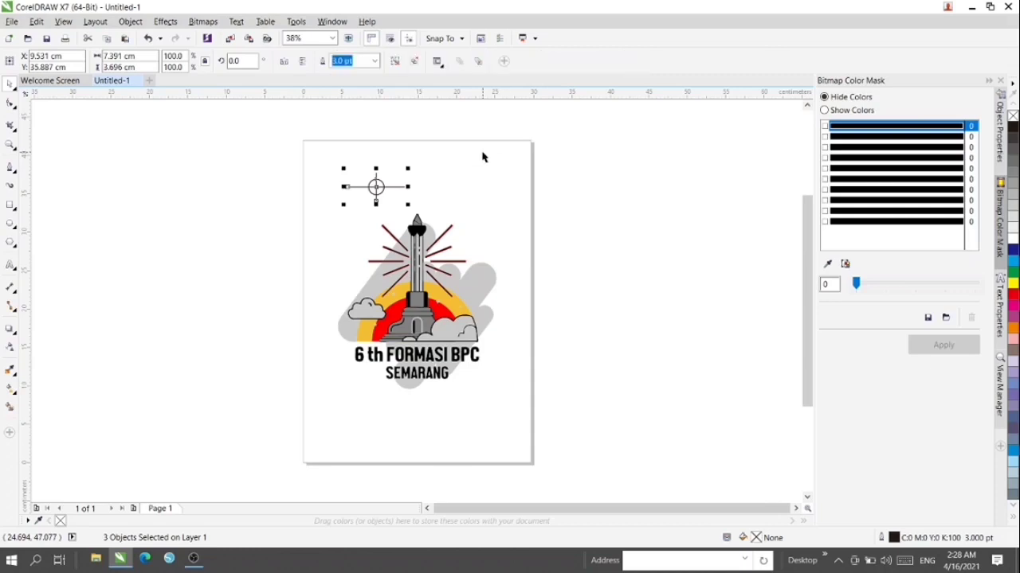
left_click(375, 186)
left_click(377, 188)
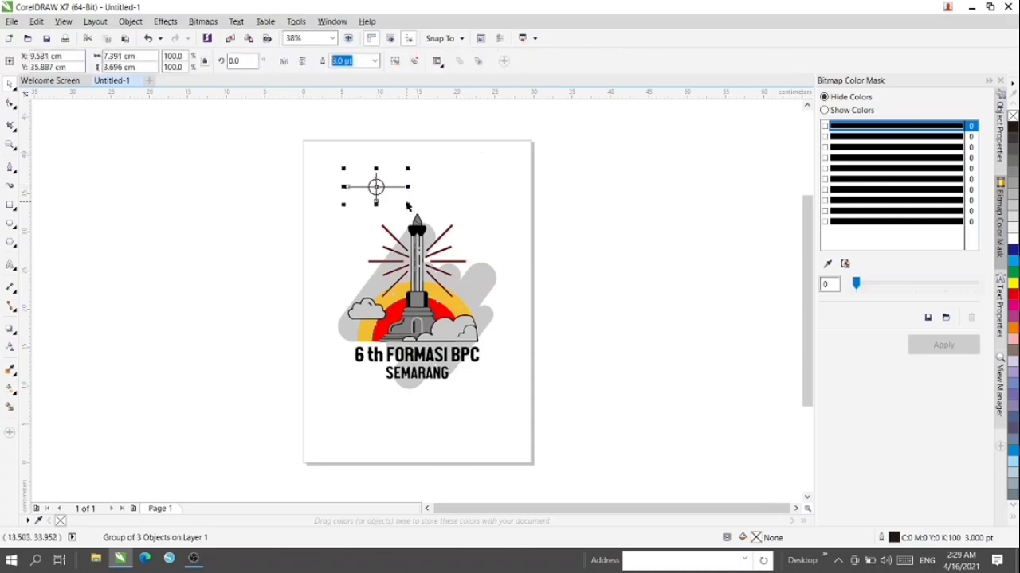
left_click(407, 206)
- Enlarge the crosshair above the tower, give it a 2.0 pt outline, and centre it on the logo
scroll(403, 209, "up", 2)
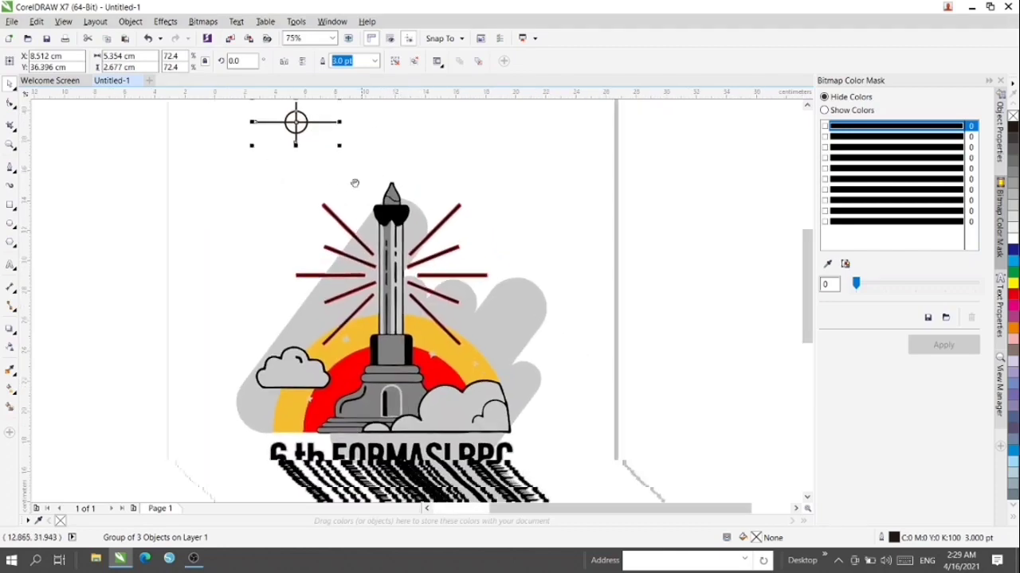
left_click_drag(355, 184, 338, 172)
left_click_drag(280, 112, 375, 141)
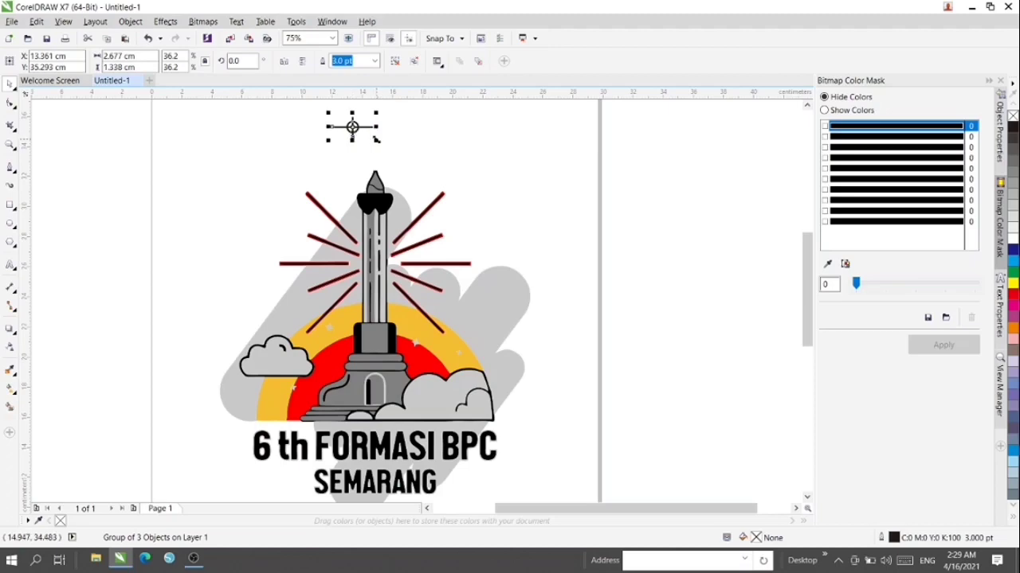
left_click_drag(378, 139, 384, 145)
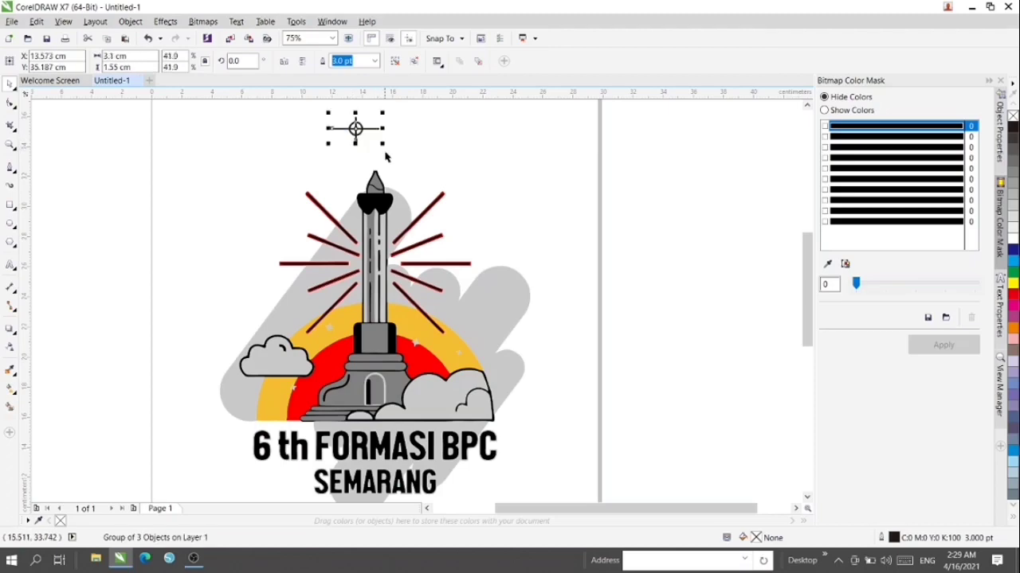
left_click(373, 61)
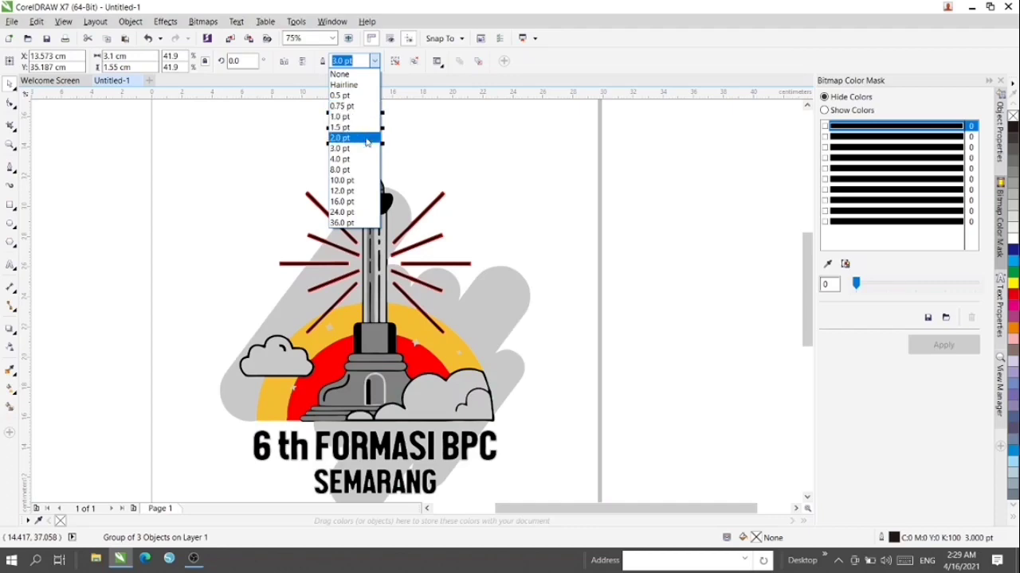
left_click(366, 143)
left_click(424, 140)
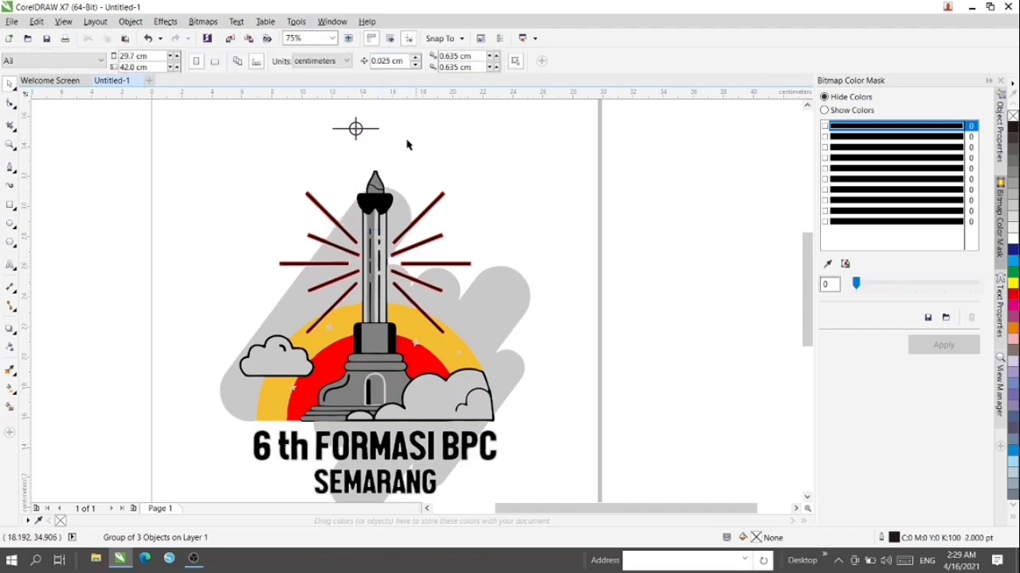
left_click(356, 130)
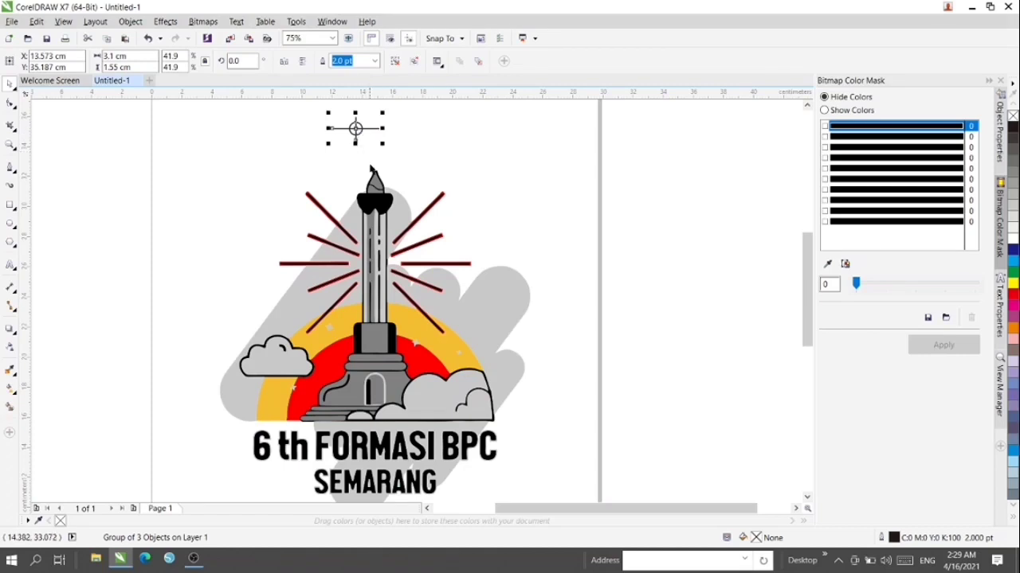
left_click(370, 193, "shift")
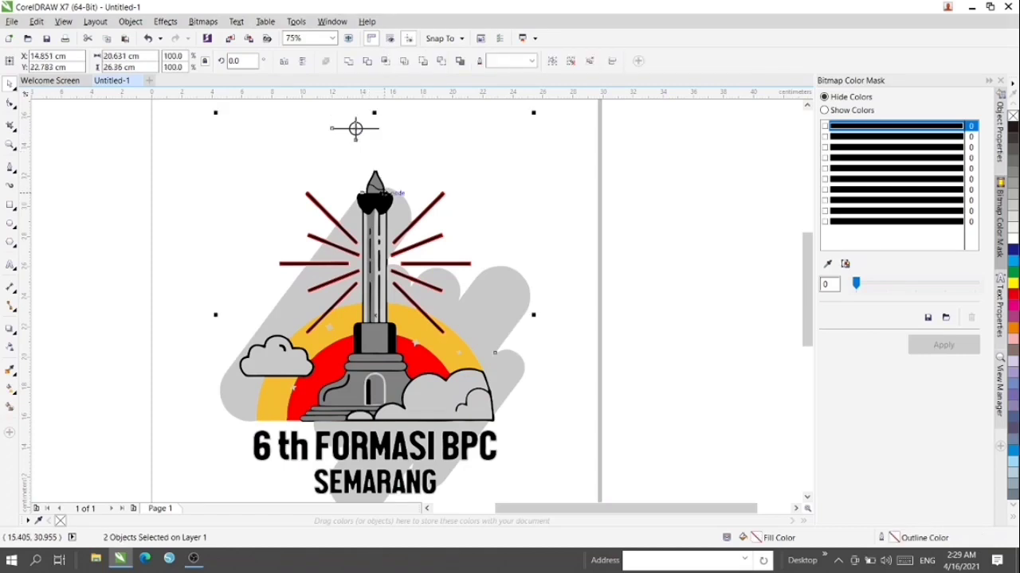
key("c")
left_click(395, 160)
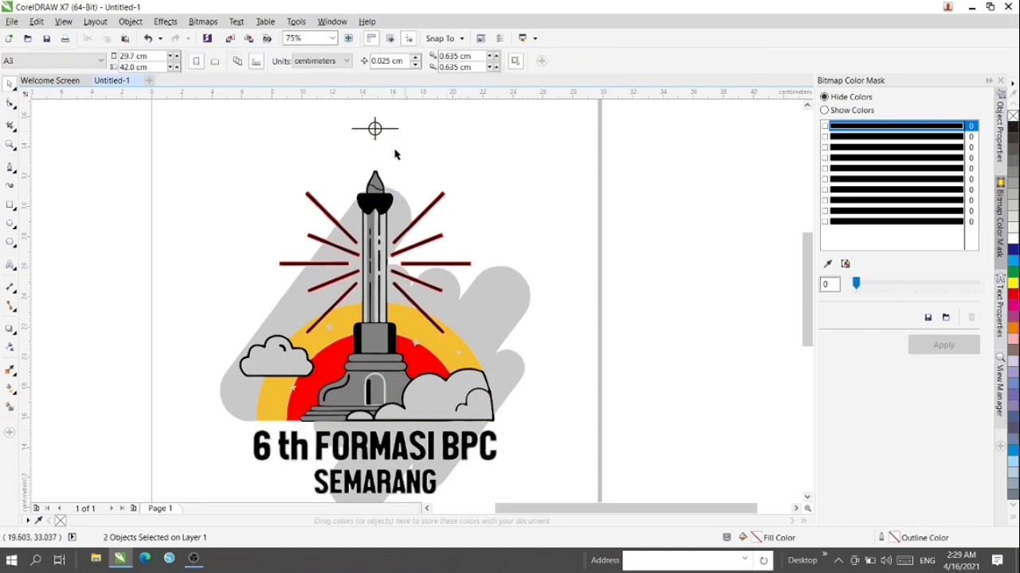
left_click(374, 142)
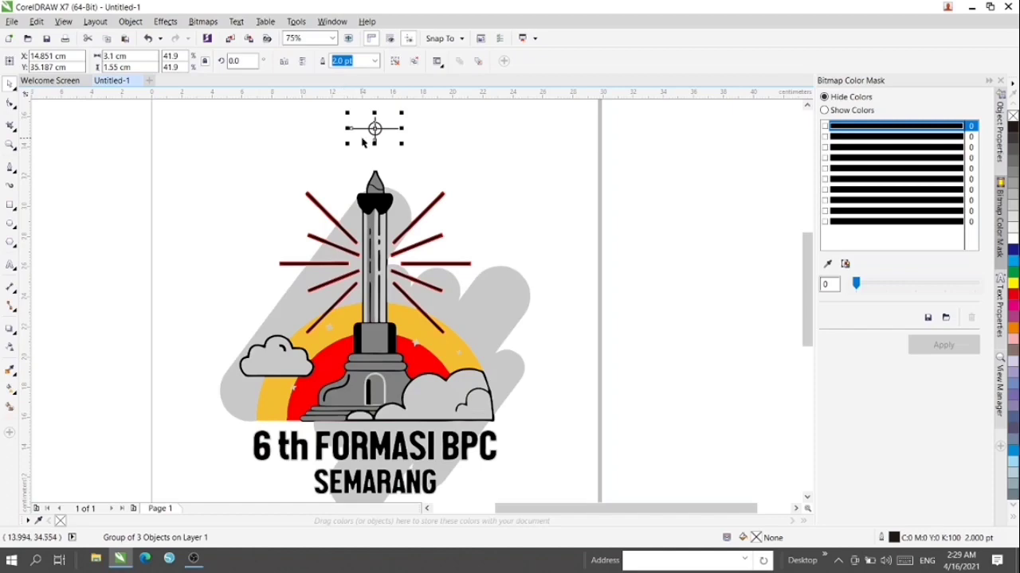
- Drag a copy of the crosshair down to sit below SEMARANG
left_click_drag(362, 143, 381, 346)
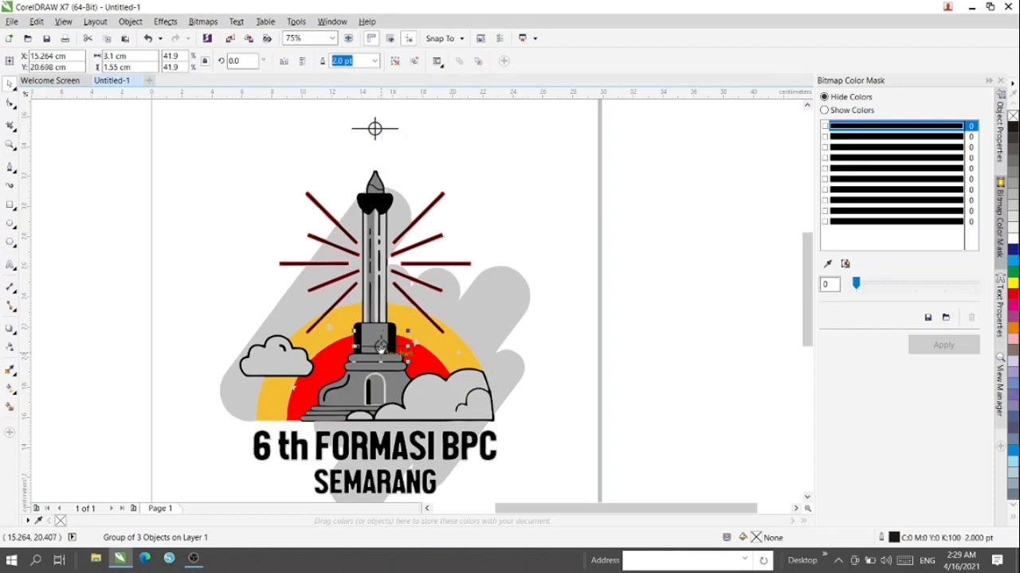
scroll(381, 319, "down", 3)
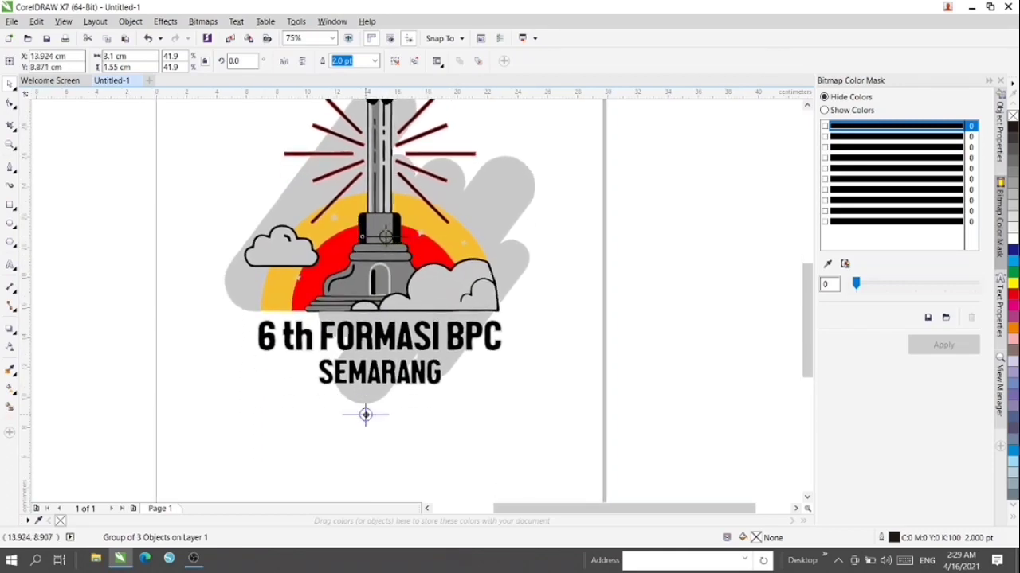
left_click_drag(381, 293, 369, 431)
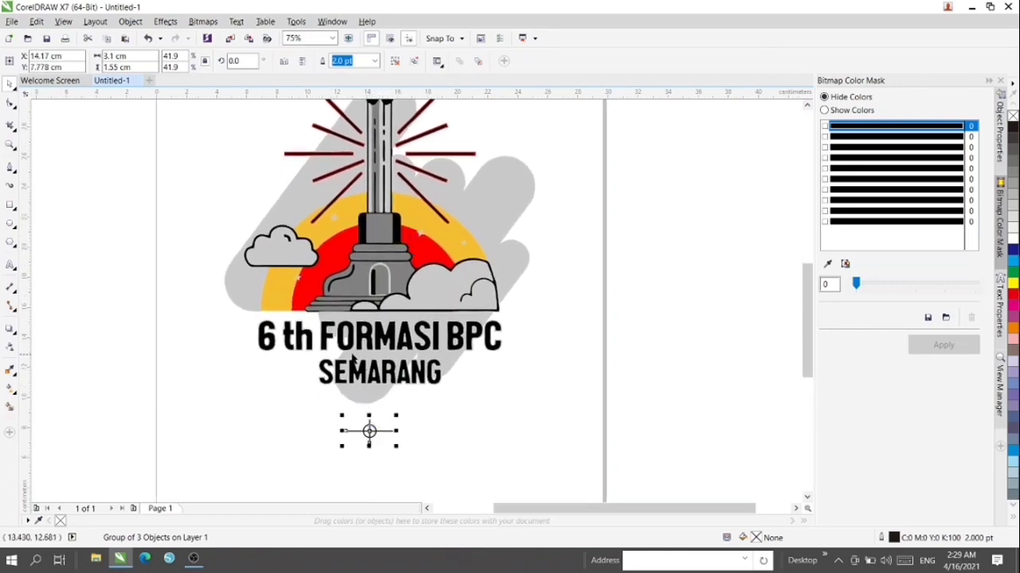
key("ctrl+a")
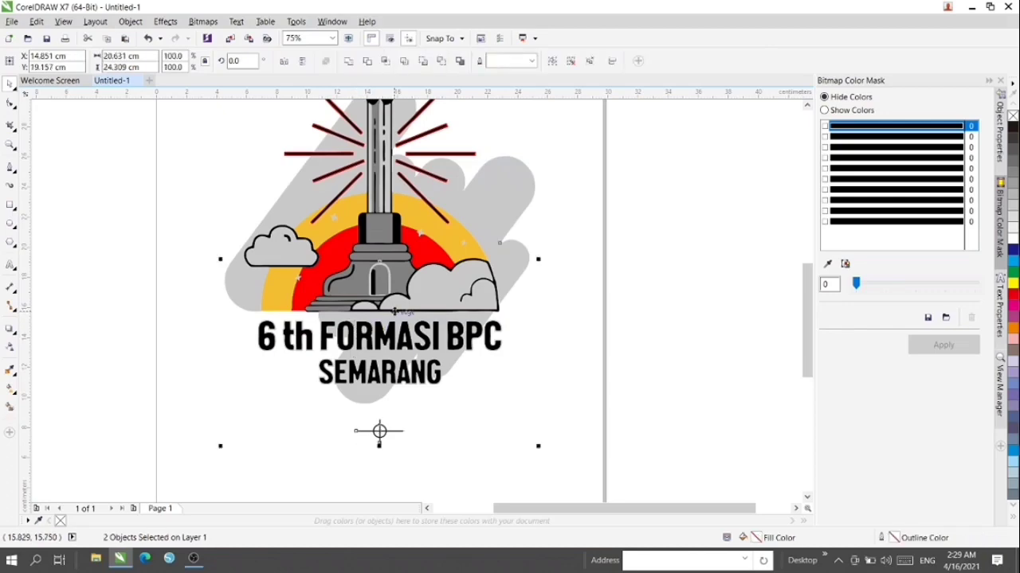
scroll(394, 311, "down", 2)
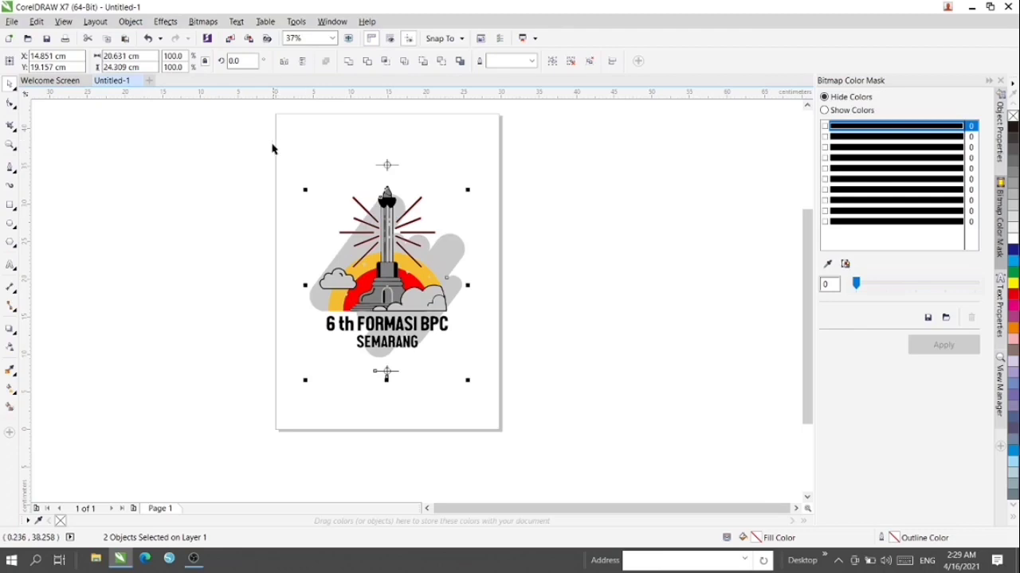
left_click(279, 178)
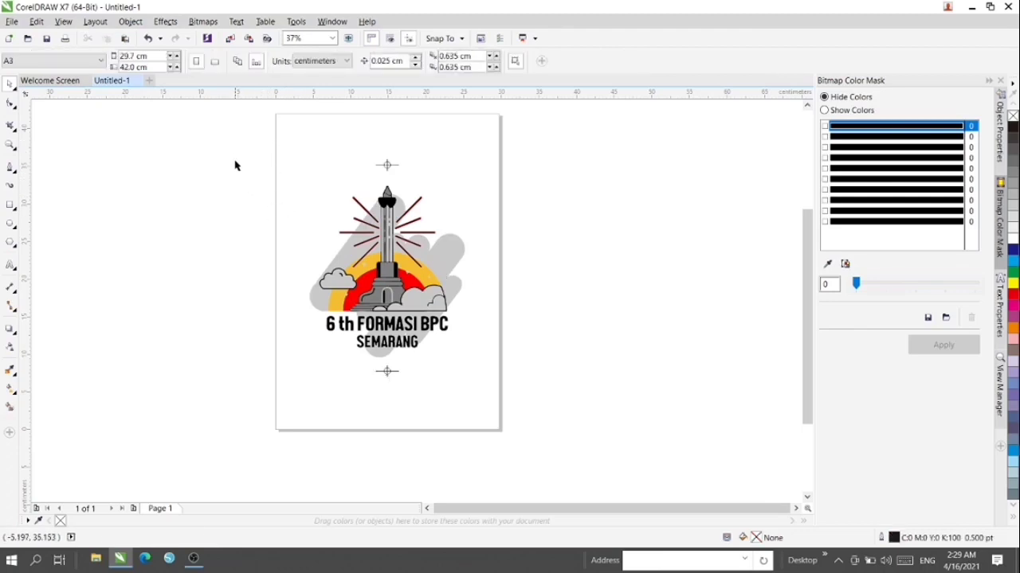
- Select the logo with both crosshair marks and add four new pages
left_click_drag(235, 153, 497, 408)
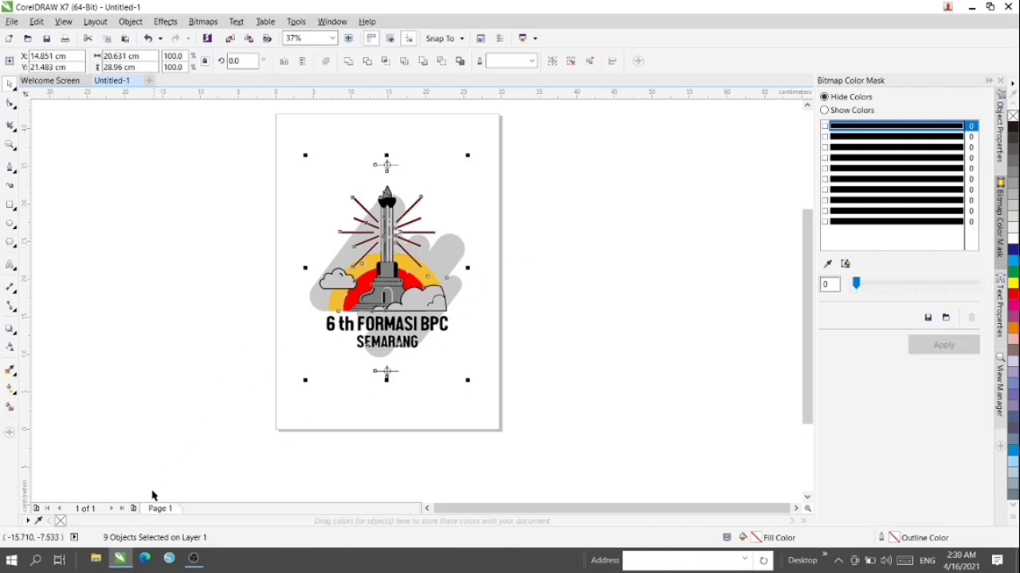
left_click(134, 509)
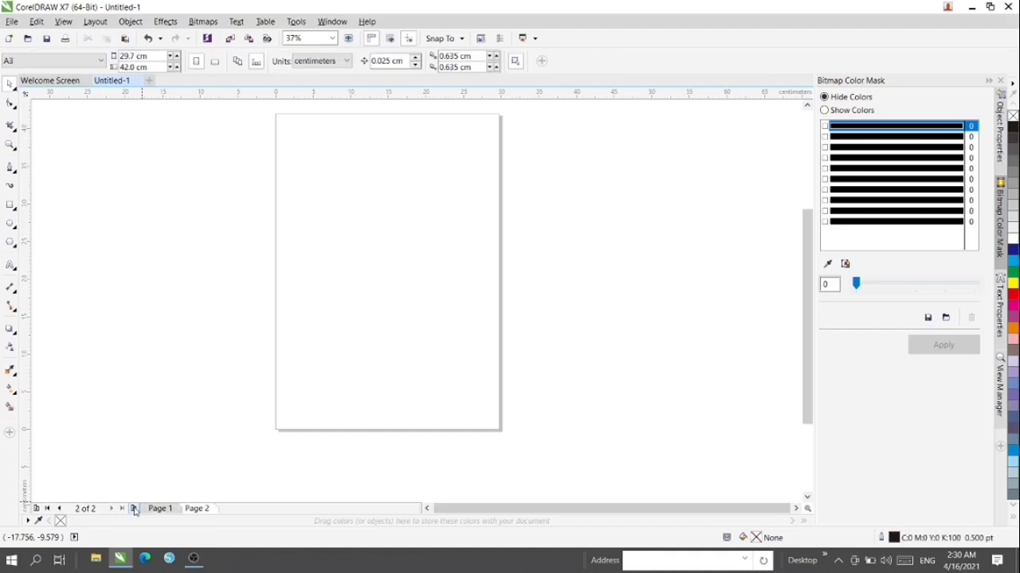
left_click(135, 509)
left_click(135, 509)
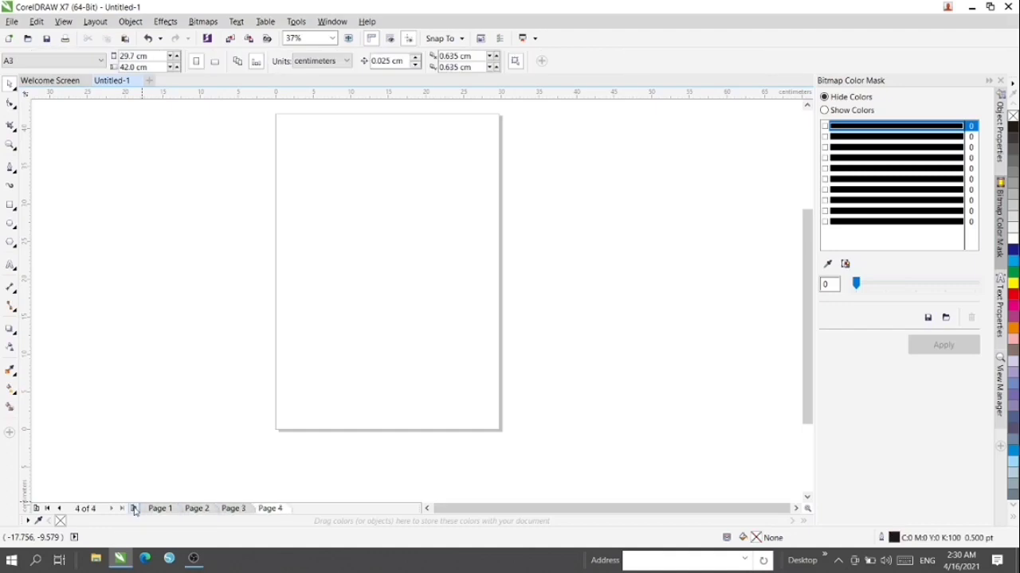
left_click(135, 509)
- Paste the logo and marks onto Pages 2, 4 and 5, then deselect
left_click(196, 508)
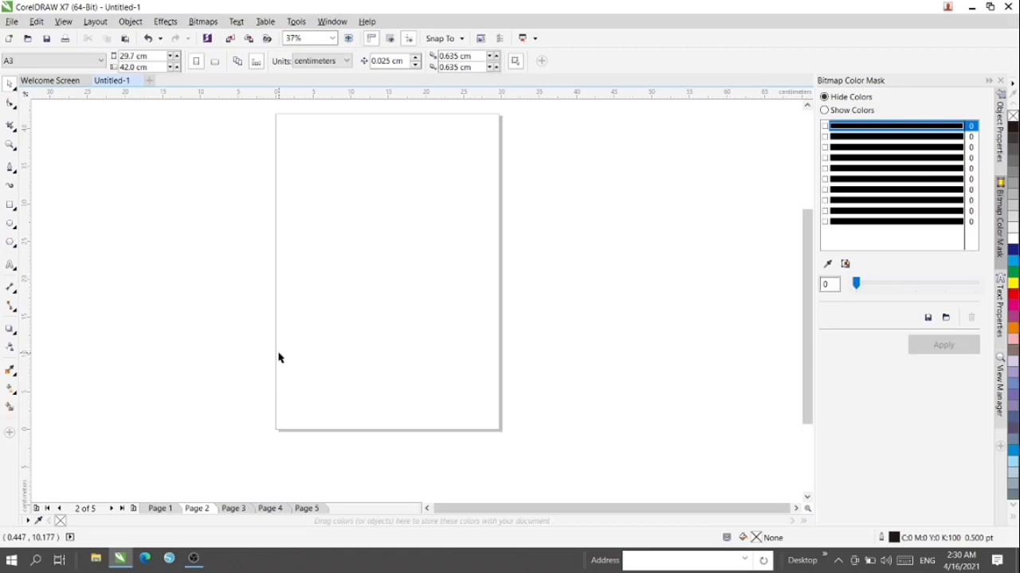
key("ctrl+v")
left_click(234, 508)
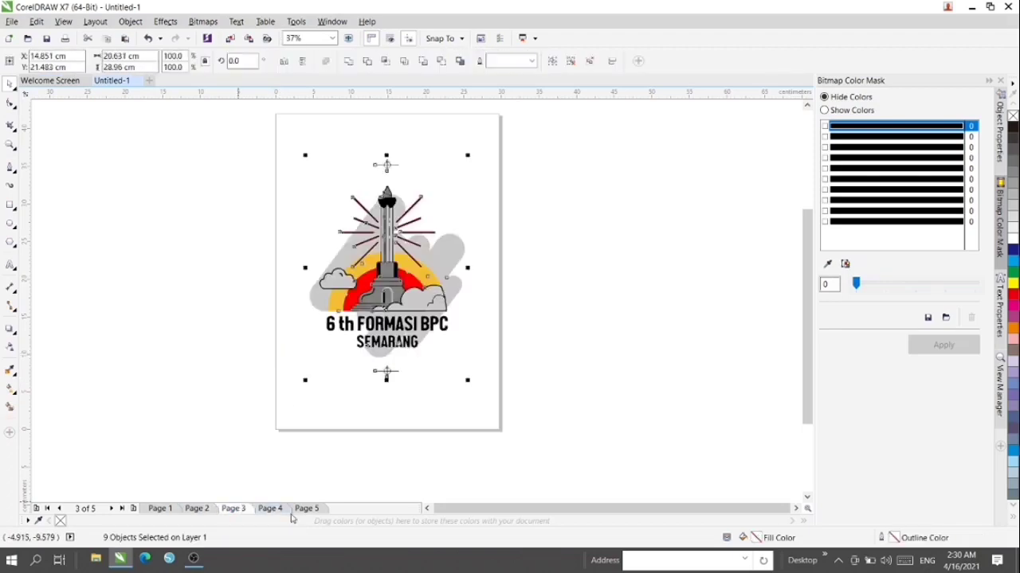
left_click(271, 508)
key("ctrl+v")
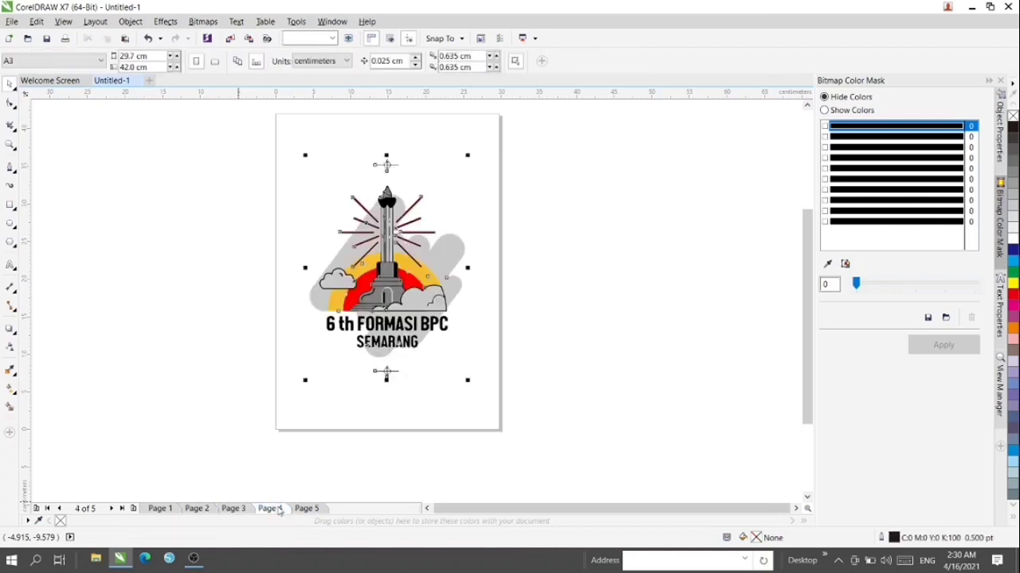
left_click(302, 509)
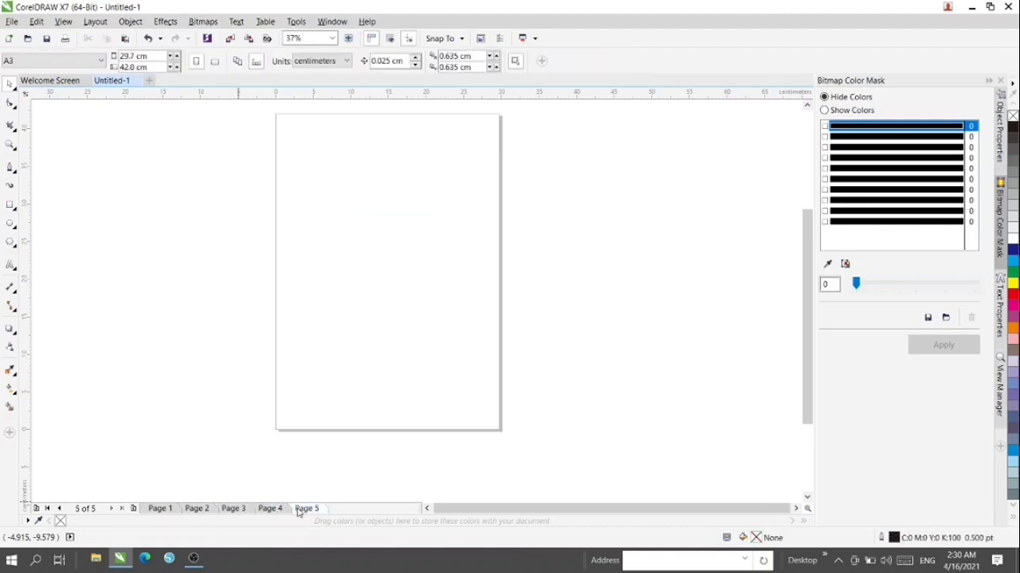
key("ctrl+v")
left_click(218, 391)
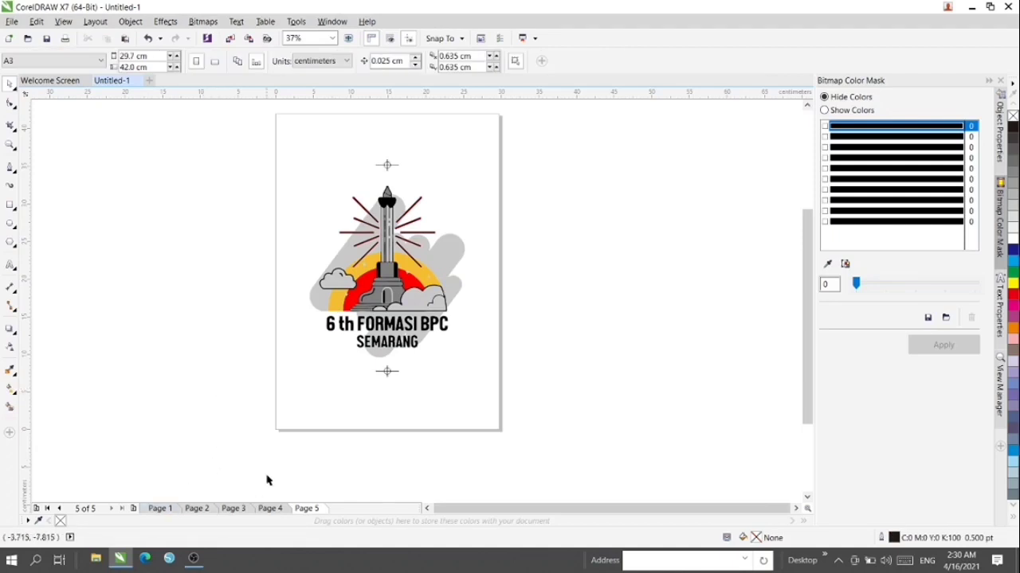
- On Page 1, fill the grey logo group with rich black C93 M88 Y89 K80
left_click(159, 508)
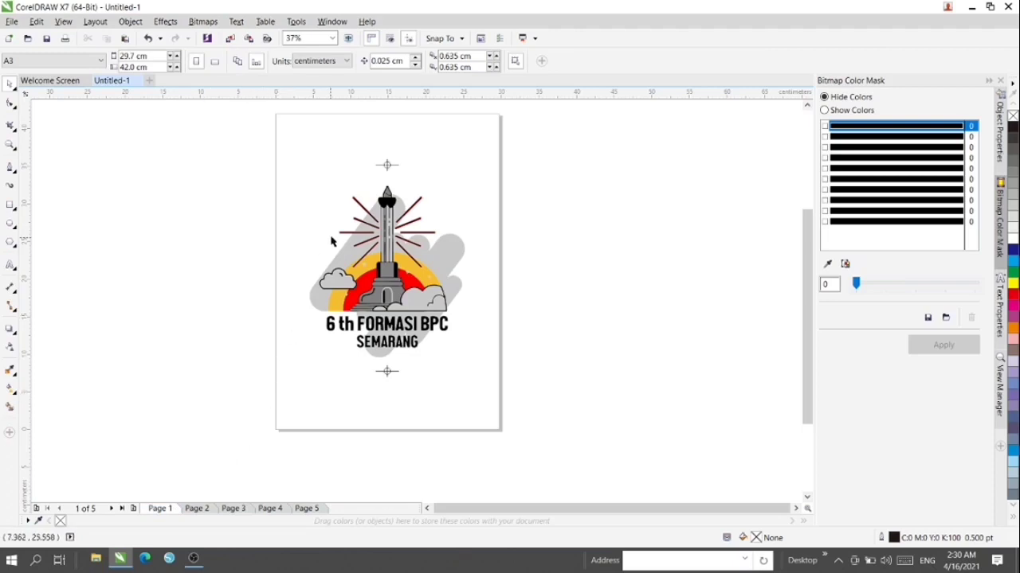
scroll(338, 244, "up", 2)
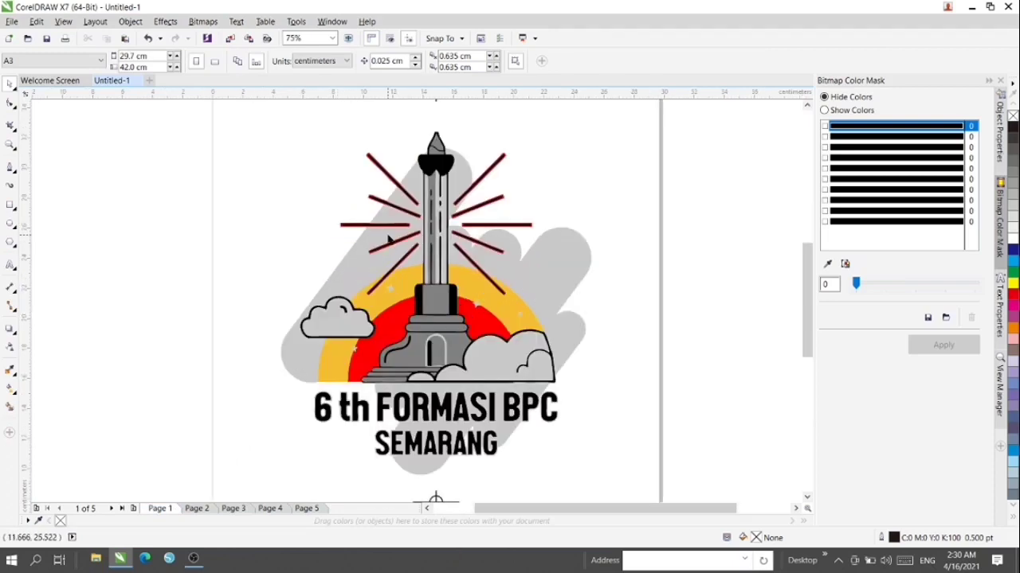
scroll(533, 264, "up", 1)
left_click(544, 263)
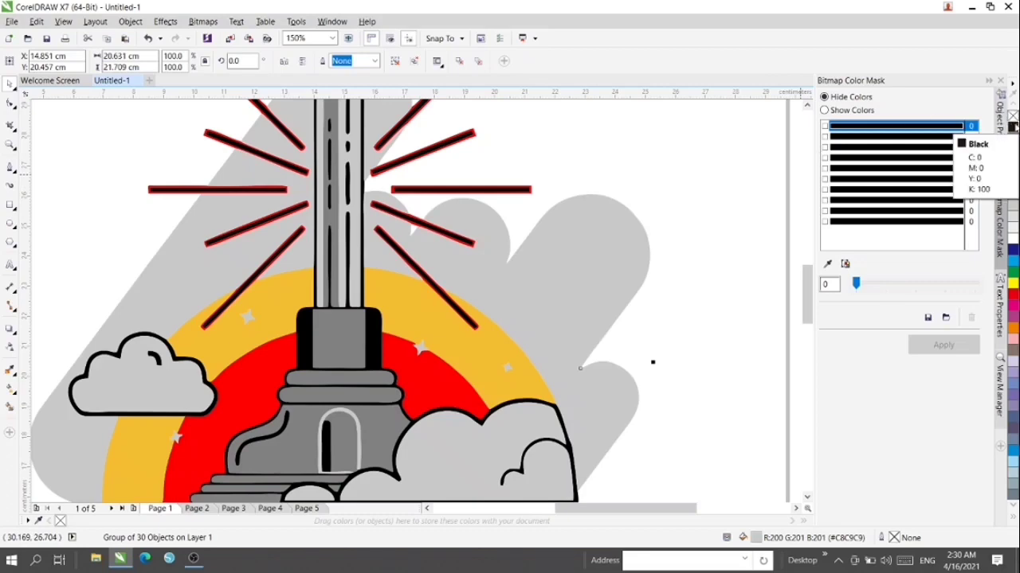
left_click(1013, 126)
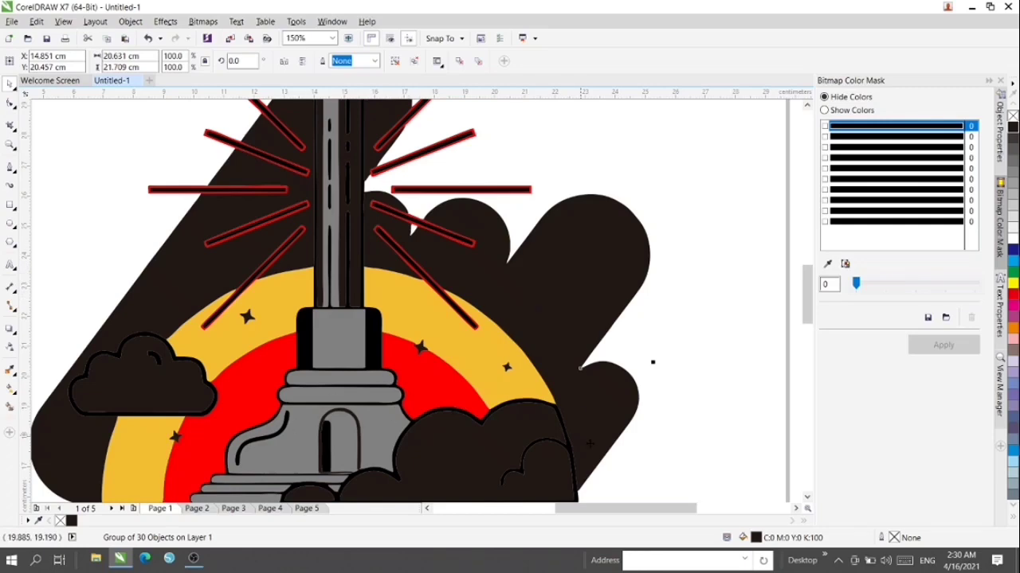
double_click(757, 539)
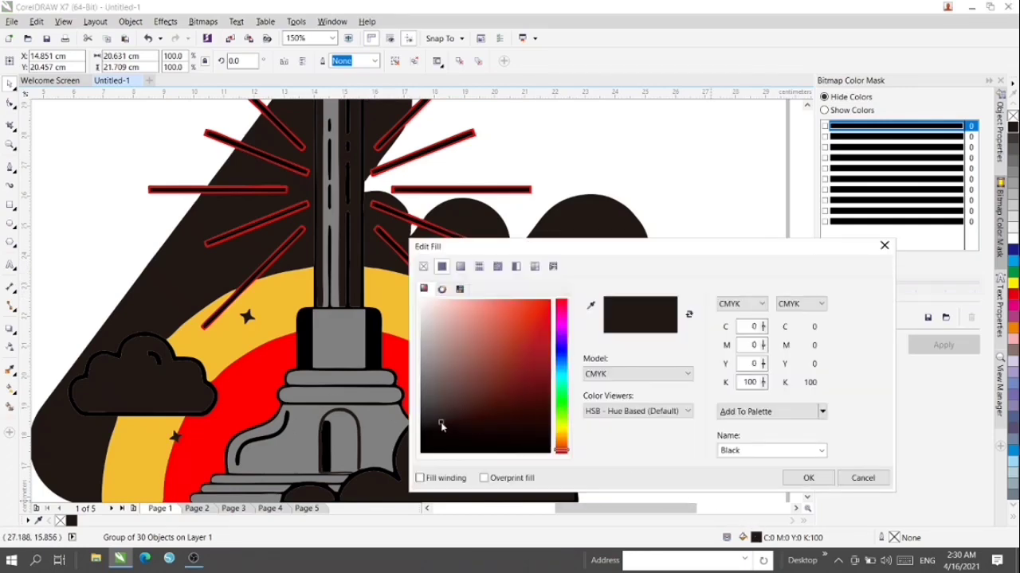
left_click_drag(443, 428, 424, 449)
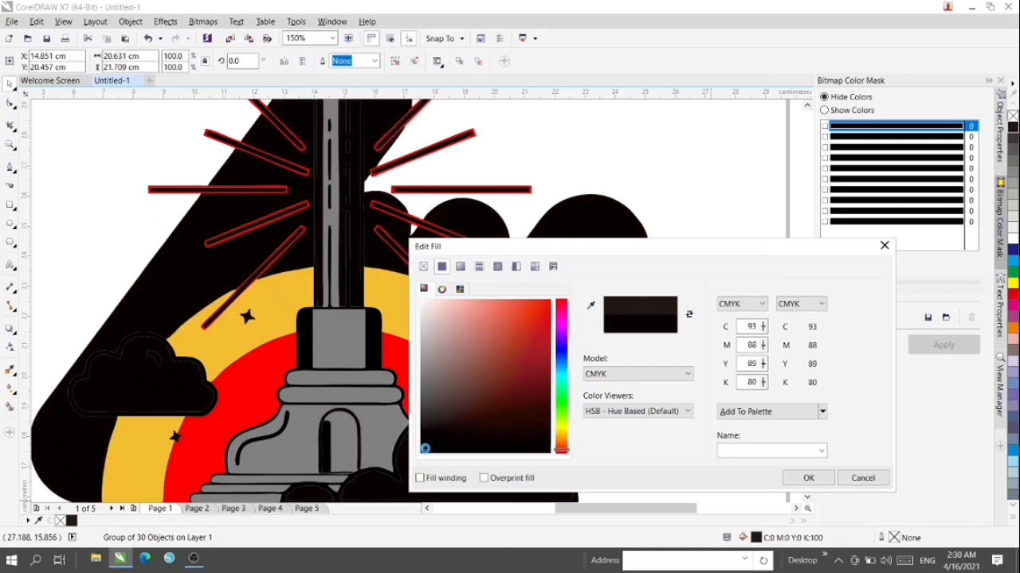
left_click(807, 478)
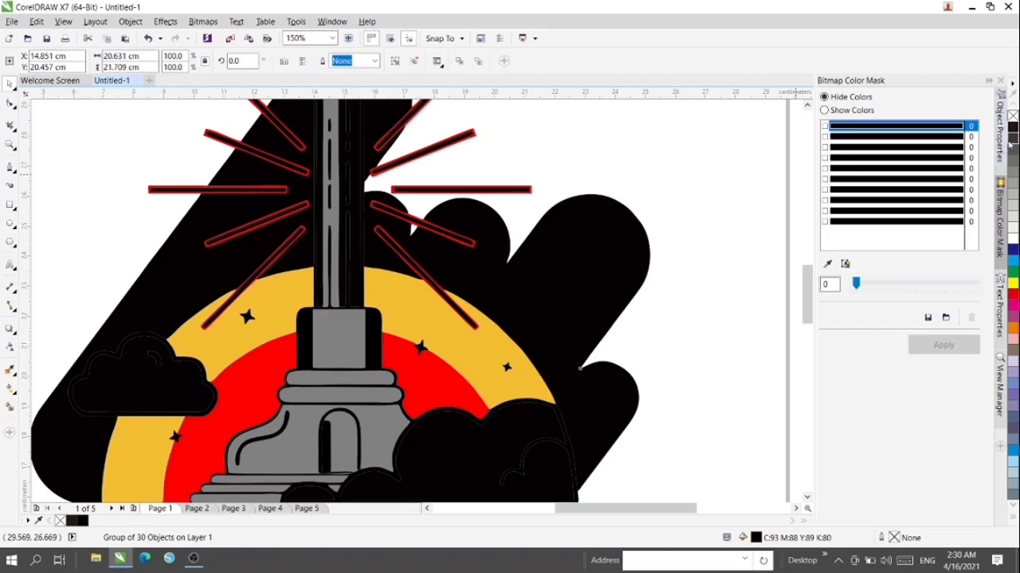
- Give the black group a 2.0 pt black outline and lock it
right_click(1012, 130)
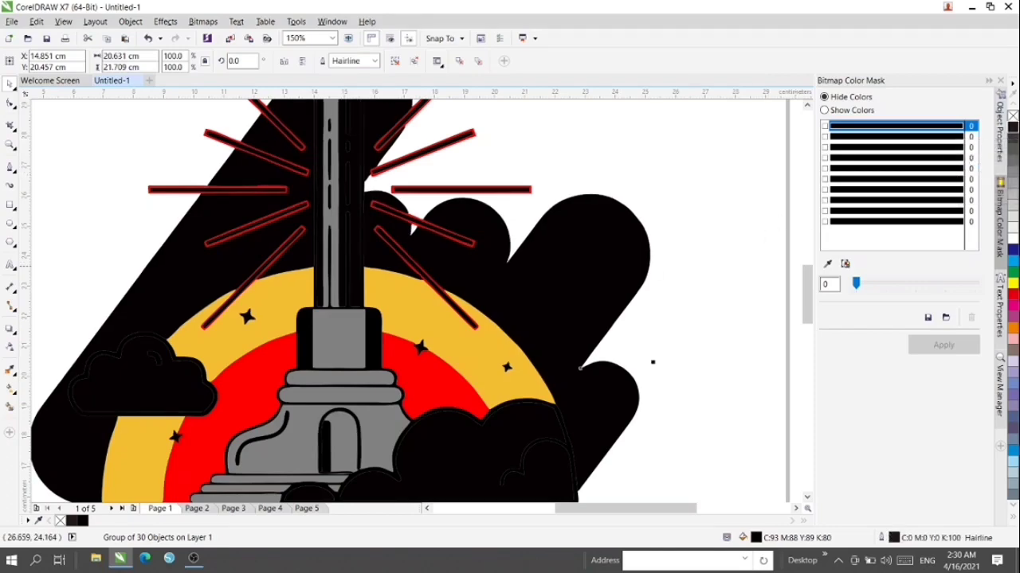
left_click(374, 61)
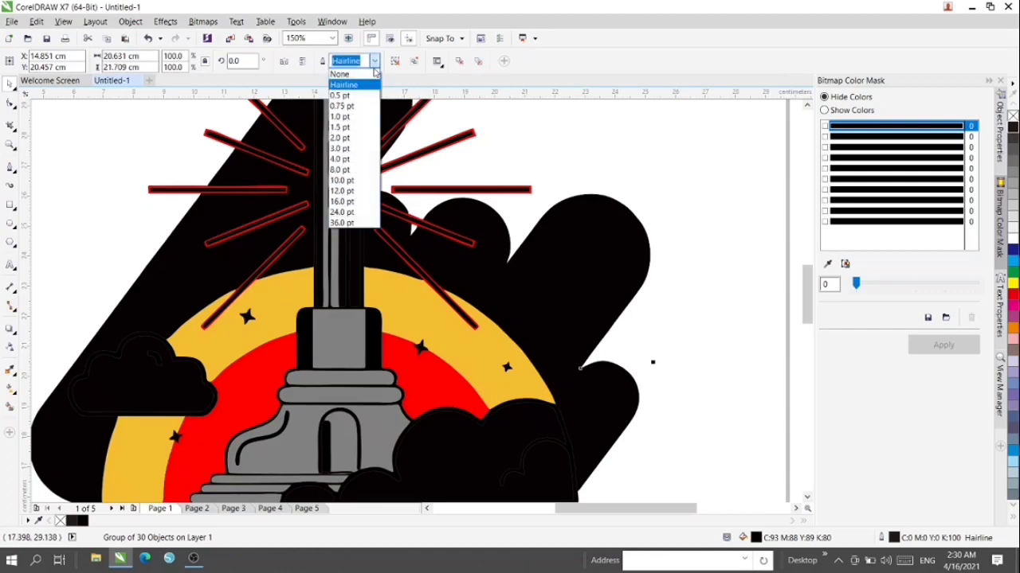
left_click(375, 140)
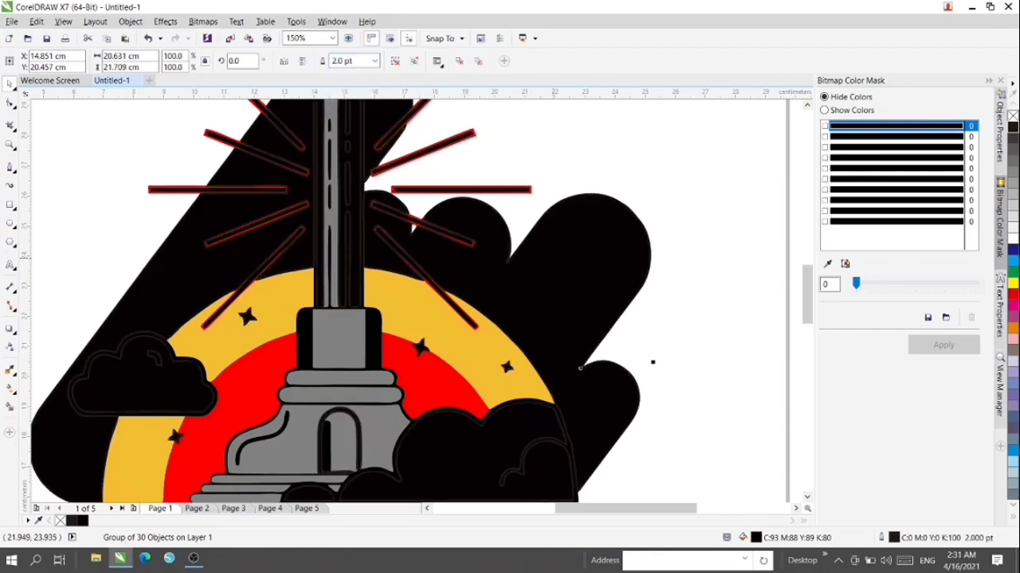
right_click(555, 247)
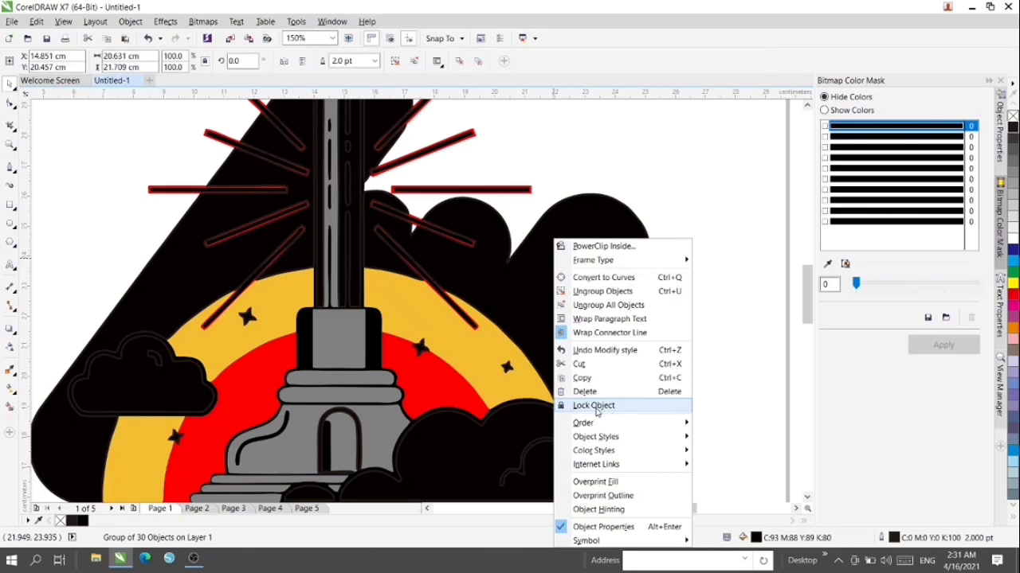
left_click(596, 406)
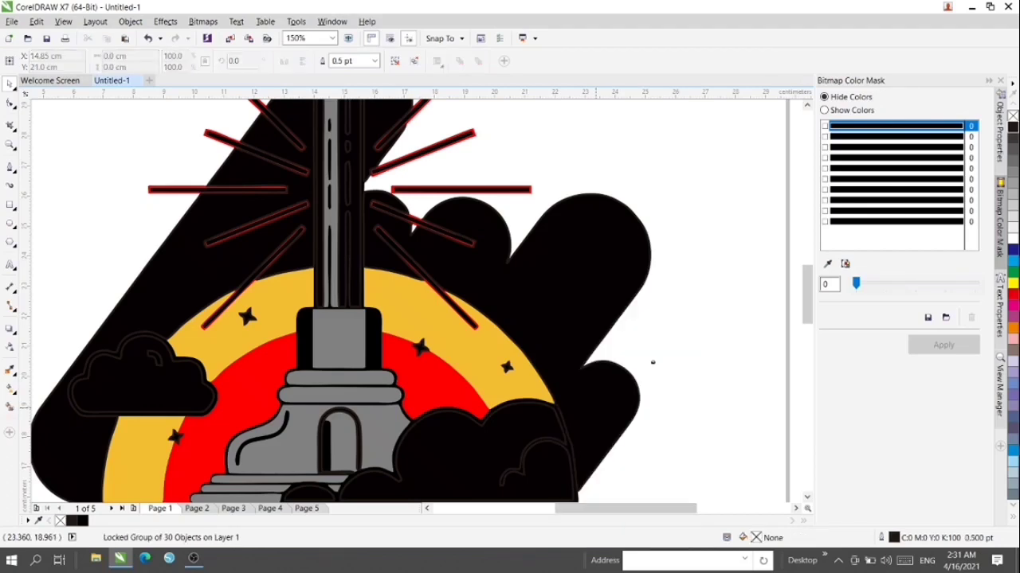
- Delete the tower, rays and coloured arcs from Page 1
scroll(635, 332, "down", 2)
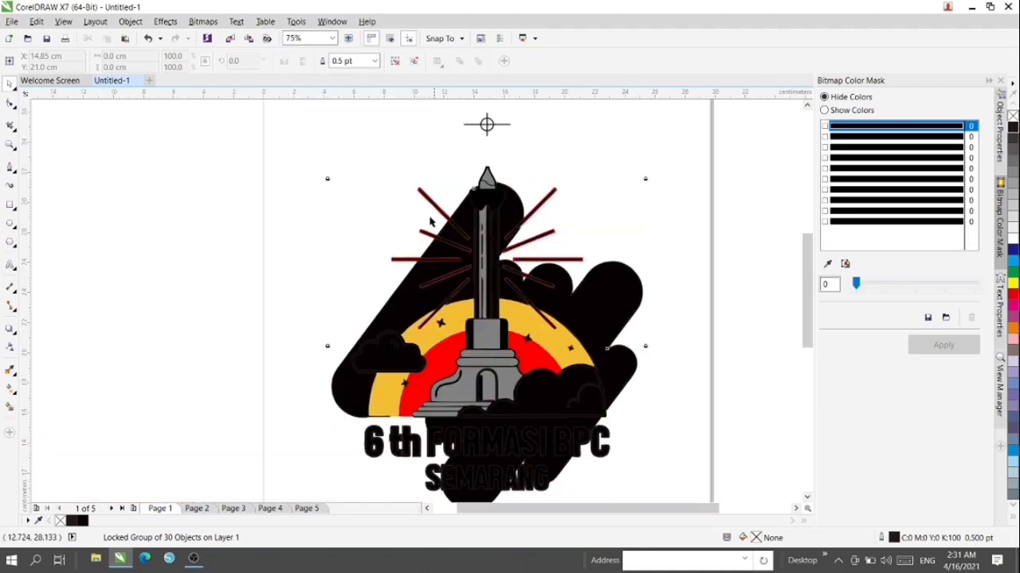
mouse_move(298, 160)
left_mouse_down()
mouse_move(517, 295)
mouse_move(675, 475)
left_mouse_up()
key("Delete")
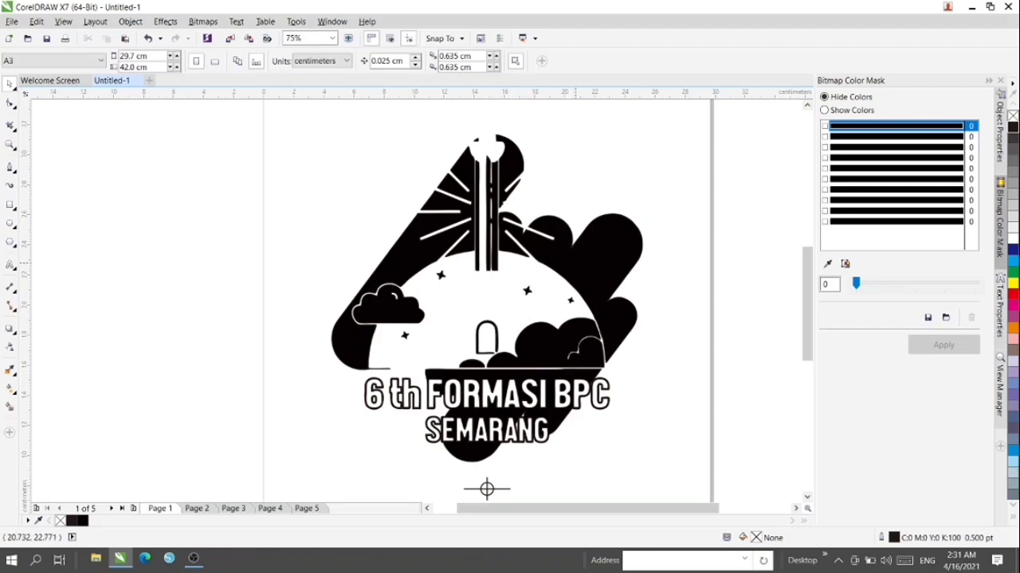
- On Page 2, fill the yellow arc group black with a 2.0 pt black outline
left_click(199, 508)
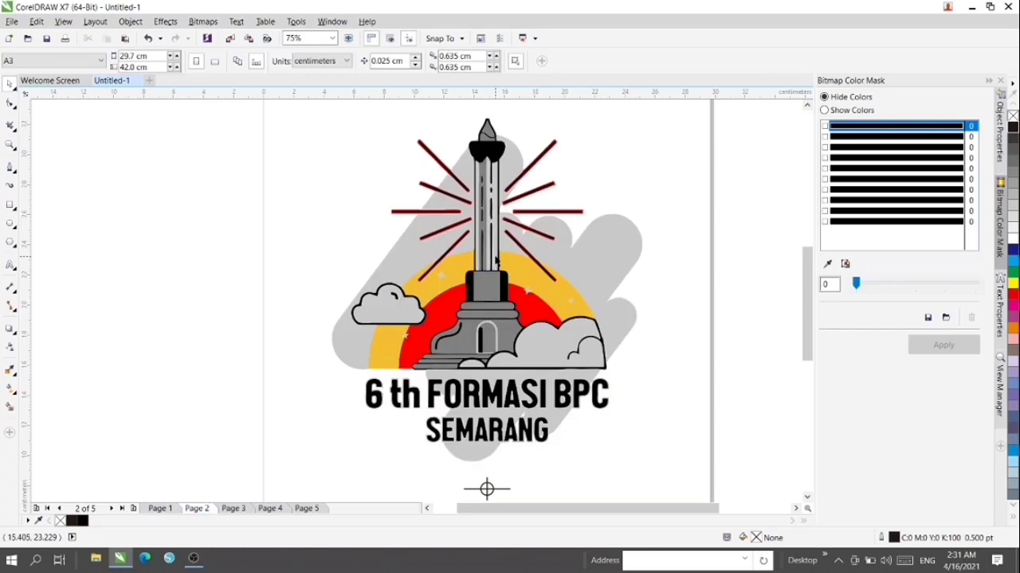
scroll(494, 261, "up", 1)
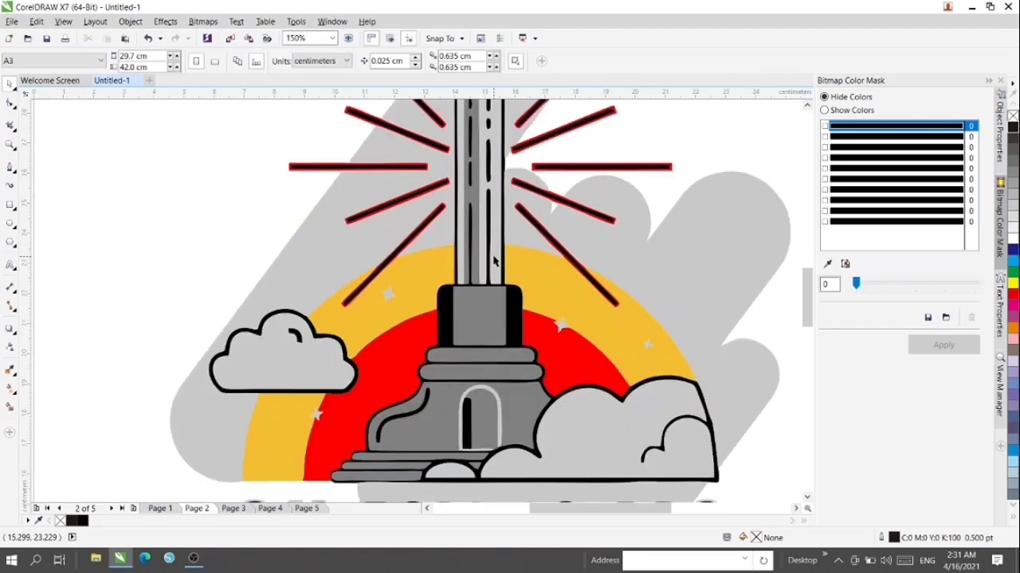
left_click(425, 271)
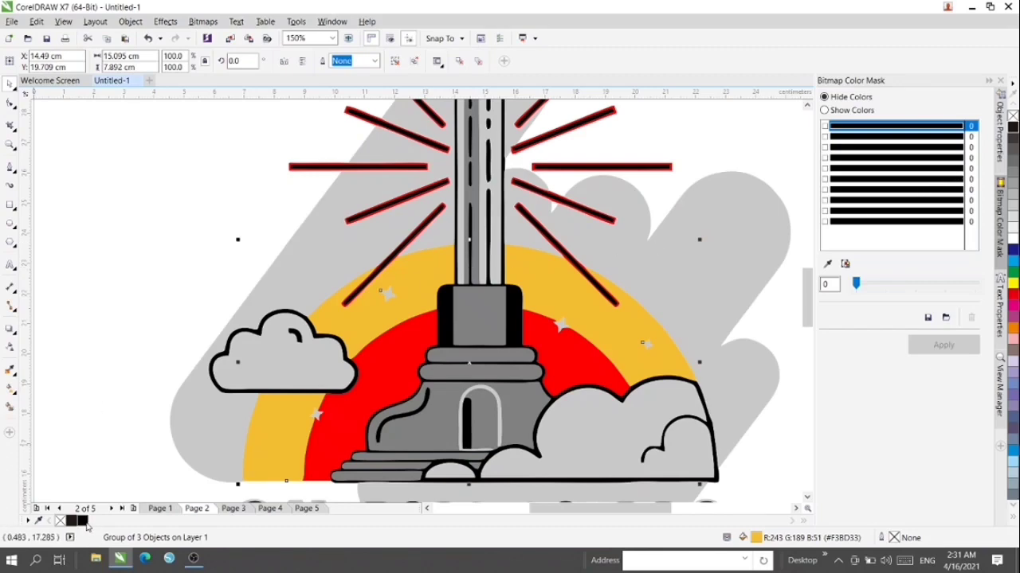
left_click(83, 521)
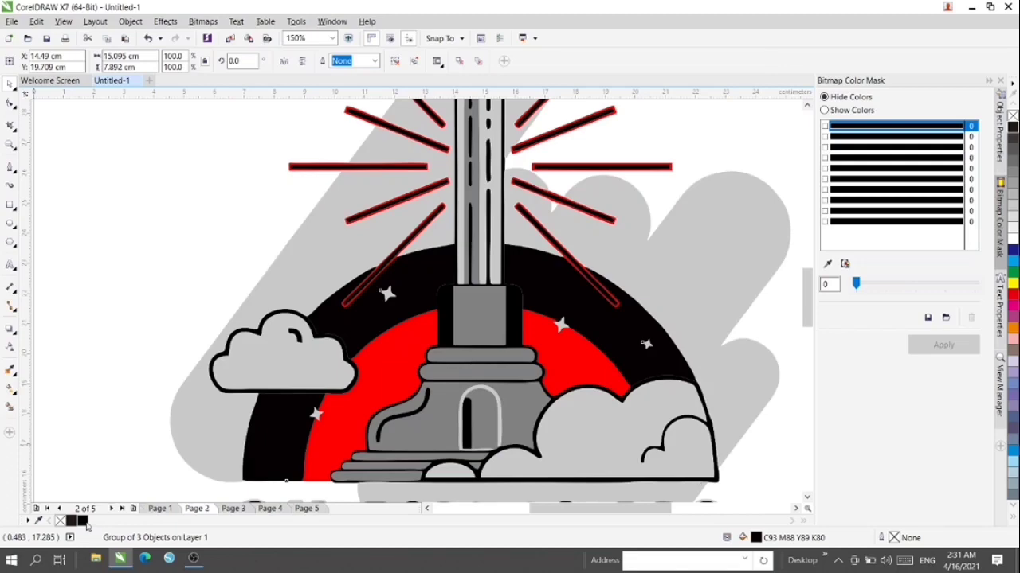
right_click(84, 522)
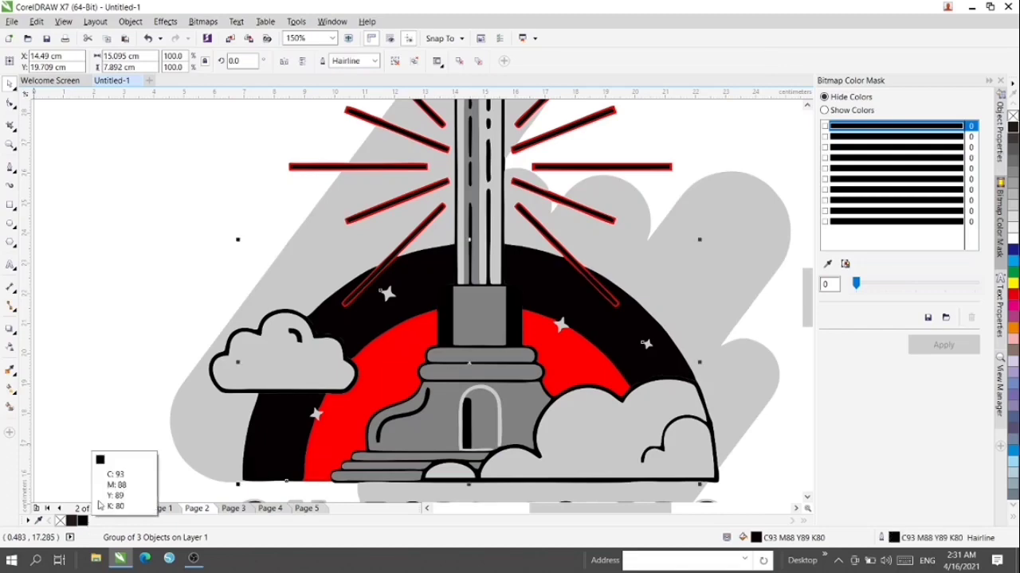
left_click(373, 61)
left_click(356, 139)
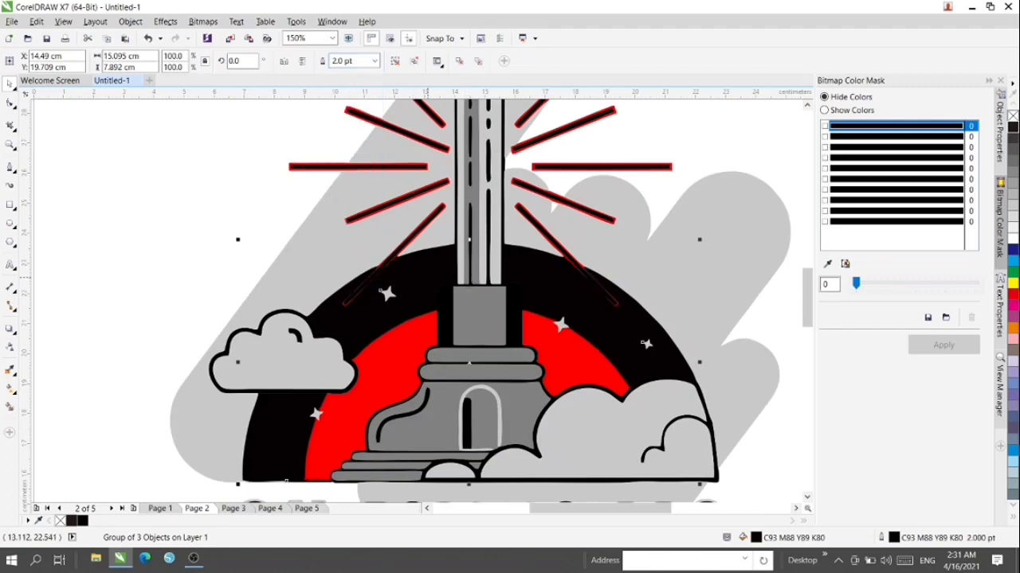
- Lock the black arc group on Page 2 in place
scroll(428, 284, "down", 1)
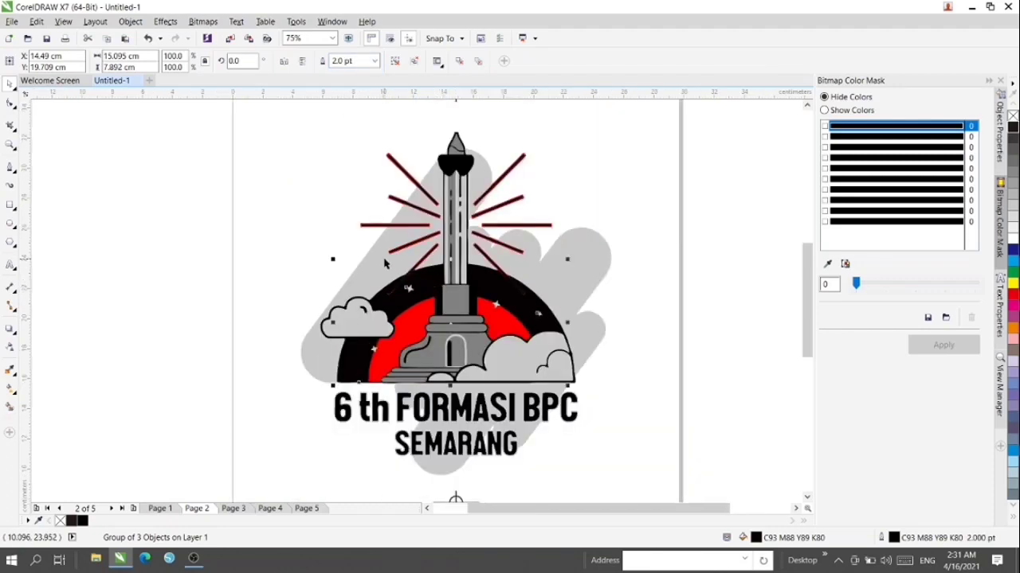
left_click_drag(300, 107, 636, 447)
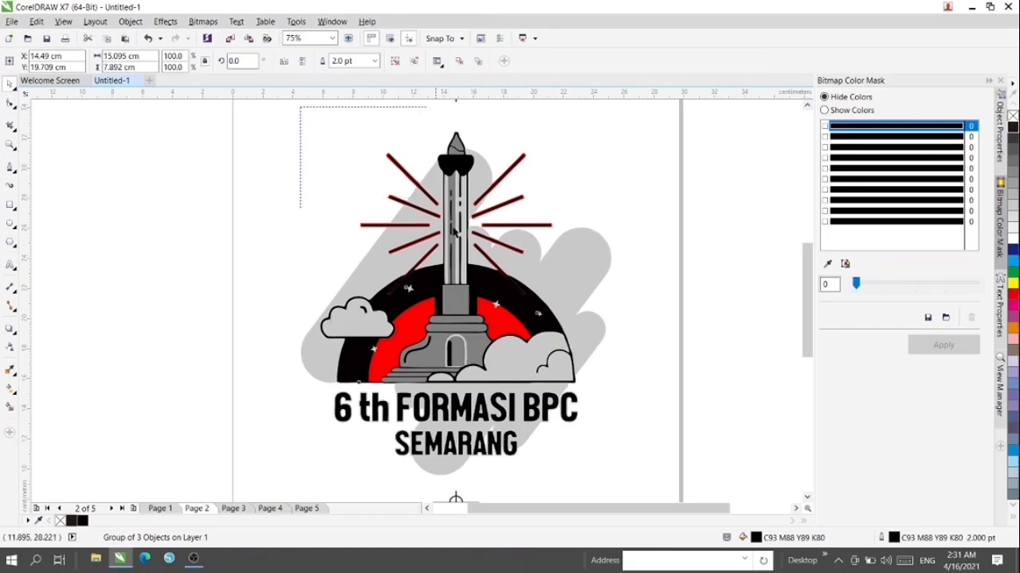
left_click_drag(266, 118, 695, 481)
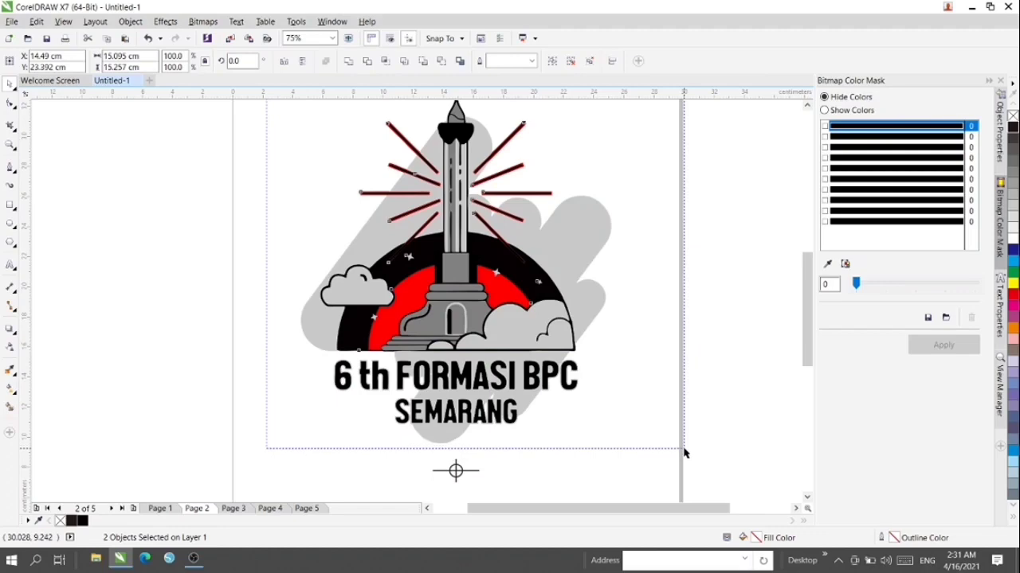
left_click_drag(684, 451, 683, 454)
left_click(491, 254)
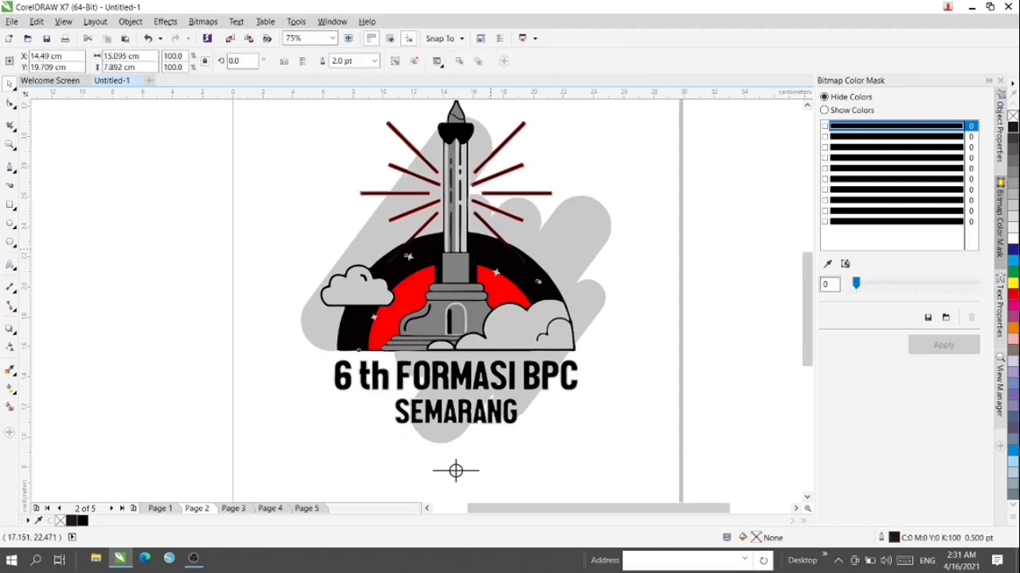
right_click(492, 252)
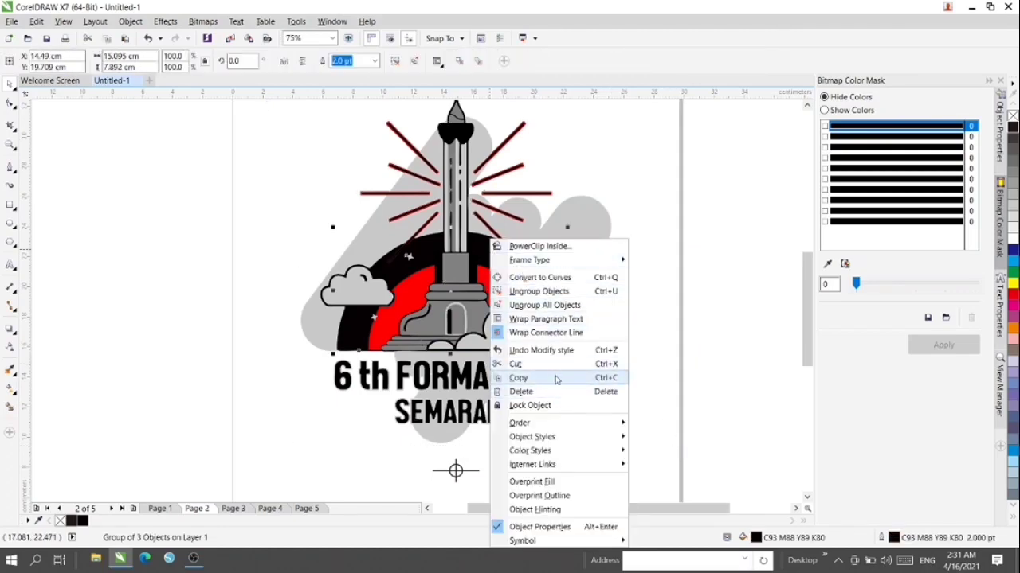
left_click(553, 406)
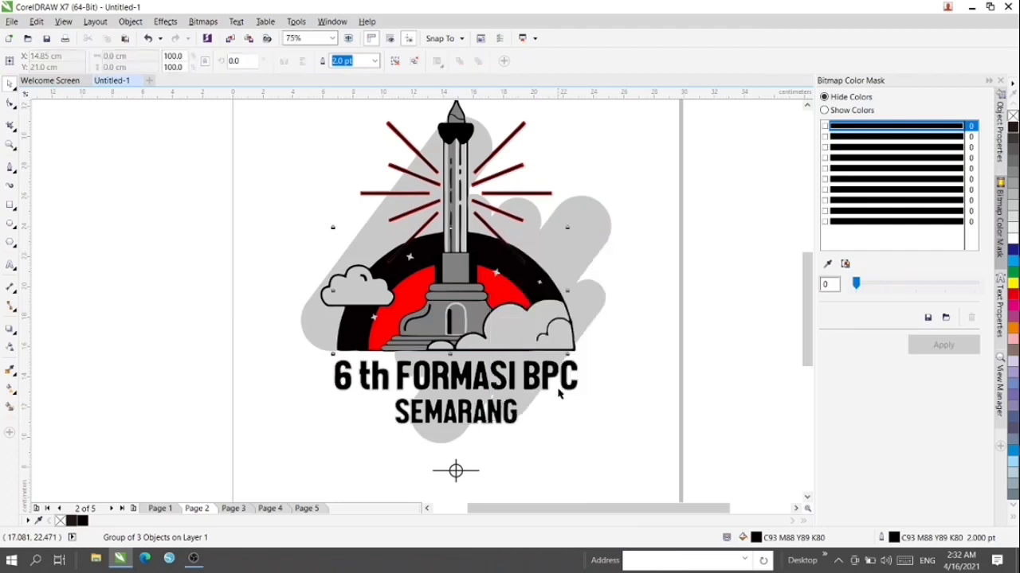
left_click(630, 342)
- Delete the remaining unlocked logo objects from Page 2
scroll(297, 198, "down", 2)
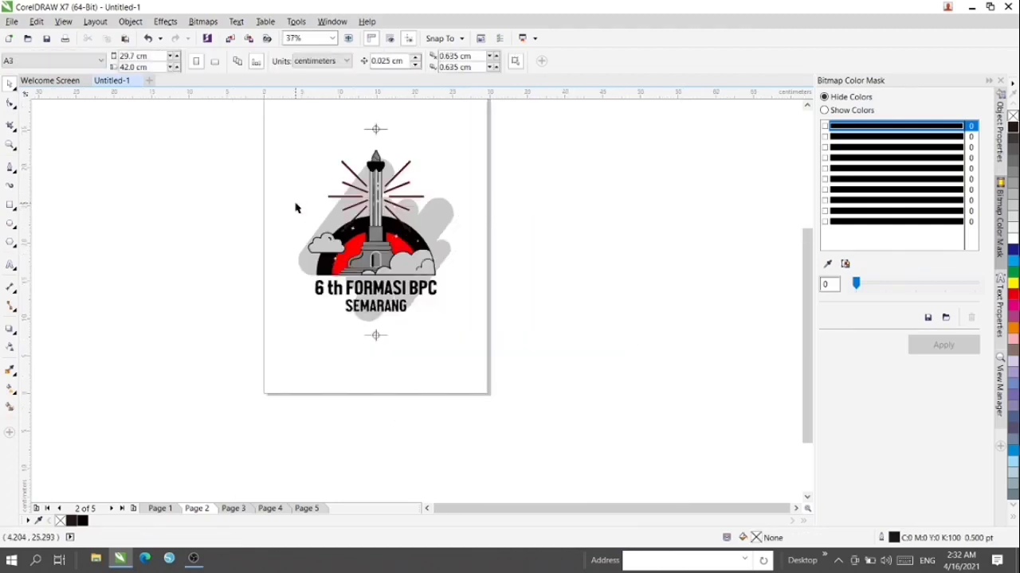
left_click_drag(292, 149, 502, 336)
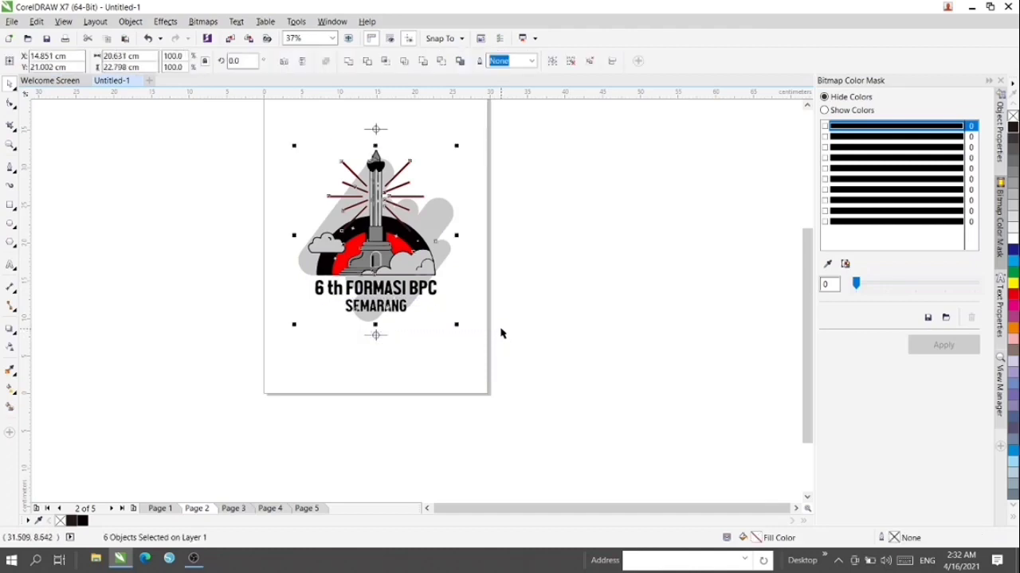
key("Delete")
scroll(362, 292, "up", 2)
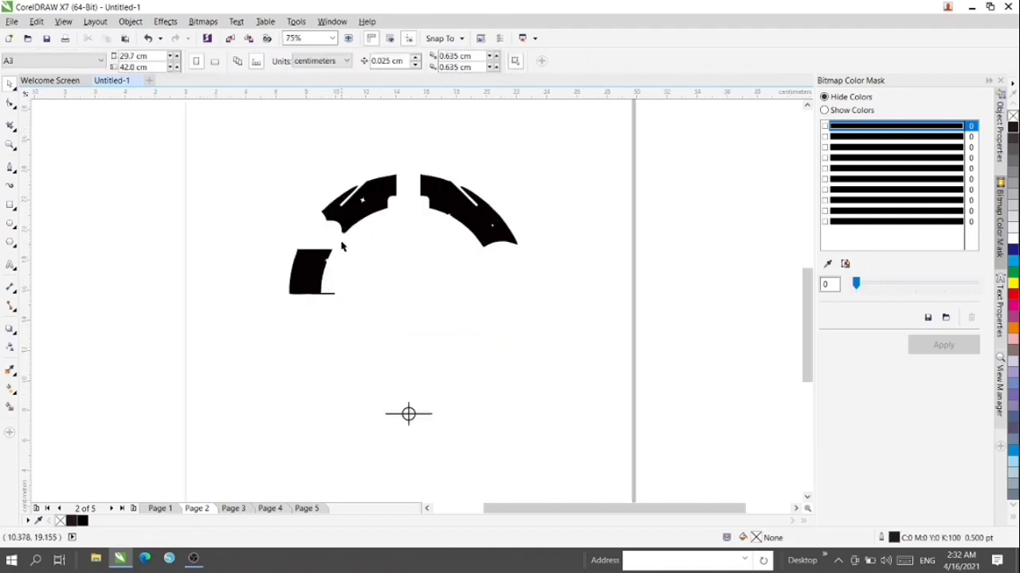
scroll(381, 215, "up", 2)
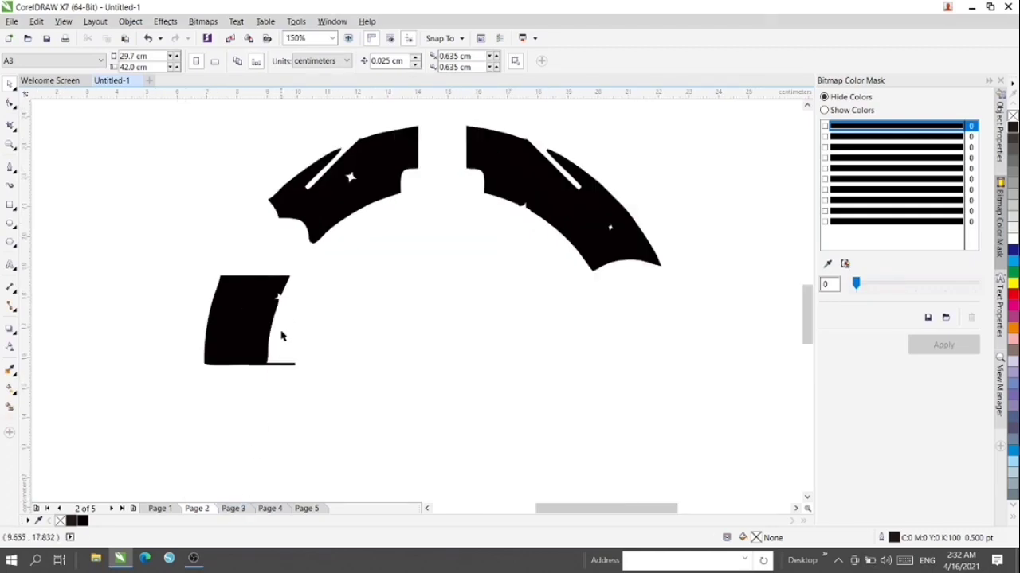
- Move on to Page 3 and select its rays group
key("Page_Down")
scroll(360, 478, "down", 2)
key("Tab")
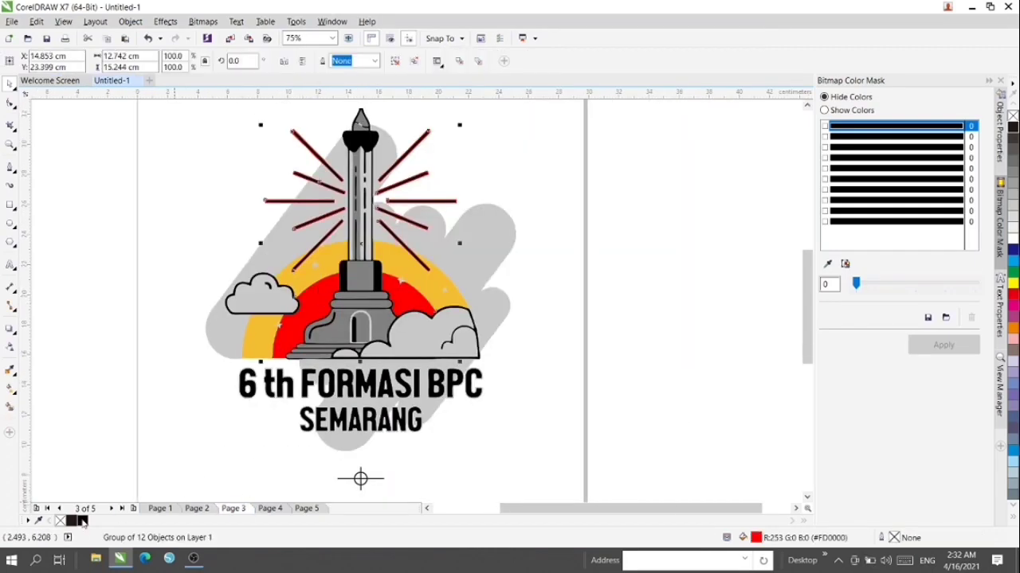
- Make the Page 3 rays and red arc black with a 2.0 pt outline and lock them
left_click_drag(82, 521, 306, 291)
right_click(82, 520)
left_click(374, 60)
left_click(344, 96)
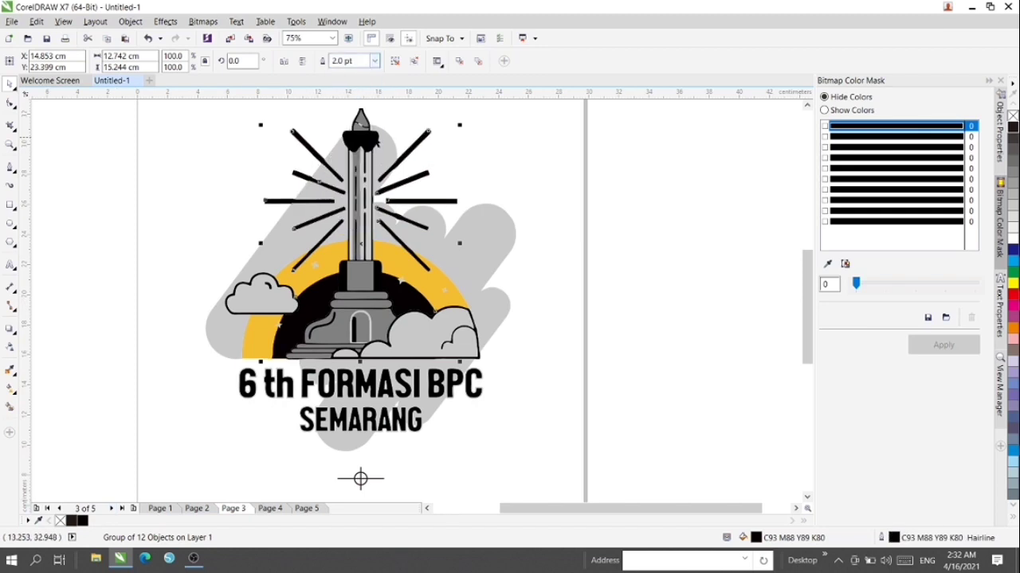
right_click(387, 235)
left_click(422, 404)
- Delete the remaining coloured artwork from Page 3
left_click(539, 256)
scroll(495, 261, "up", 2)
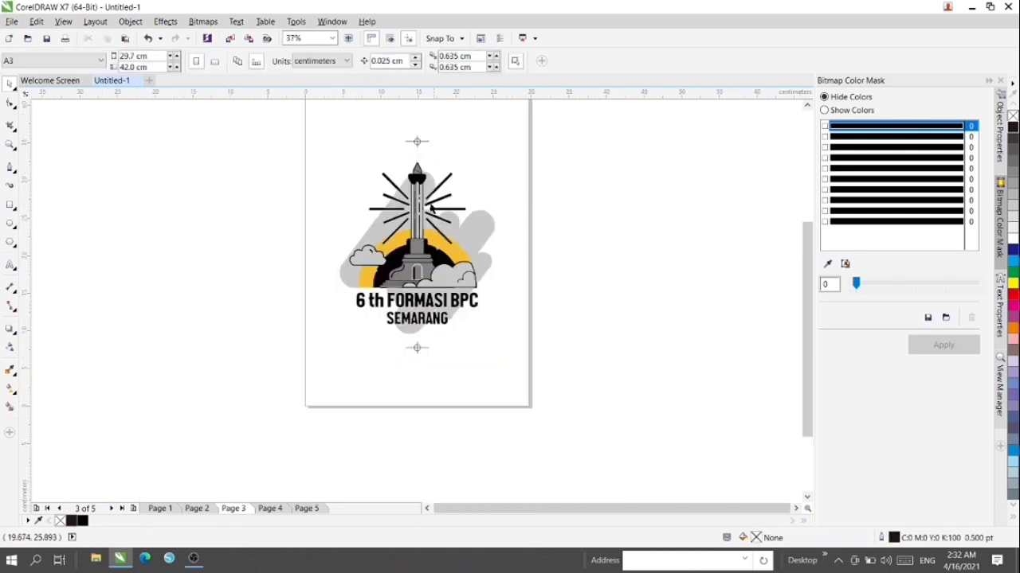
key("Delete")
scroll(391, 204, "up", 3)
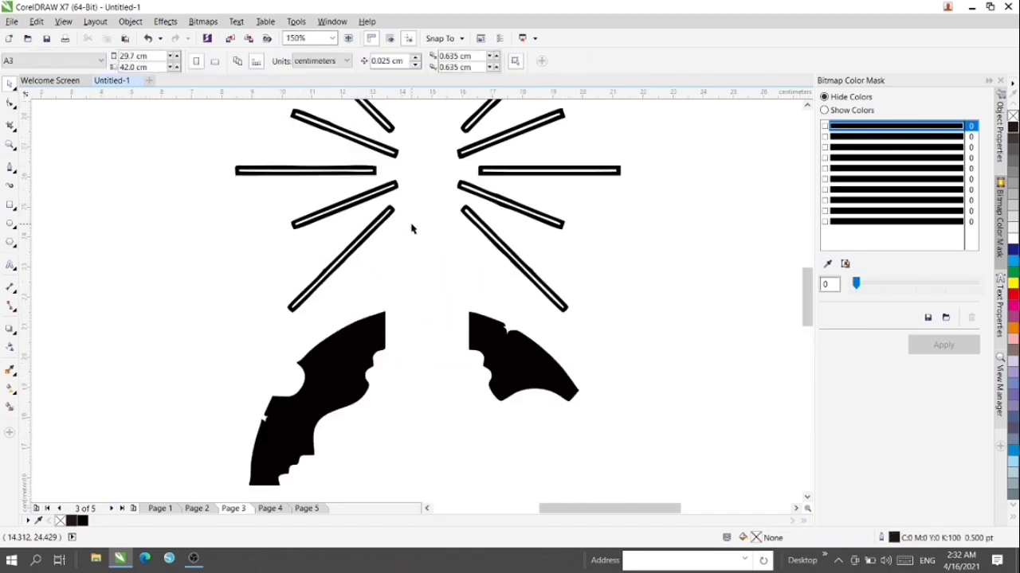
scroll(411, 231, "down", 3)
- On Page 4, fill the tower group black with a 1.5 pt black outline
left_click(270, 508)
scroll(389, 199, "up", 2)
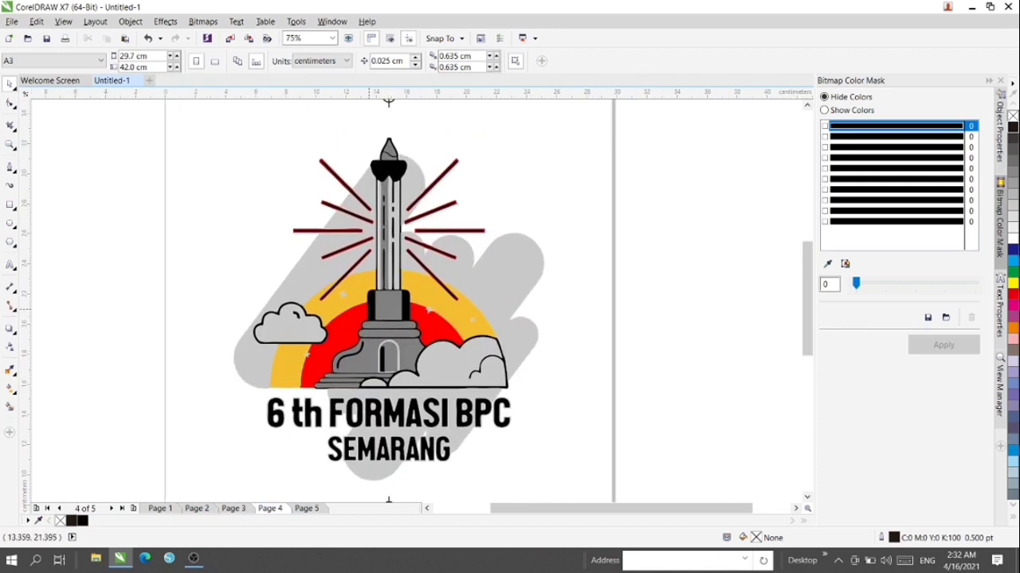
left_click(362, 358)
left_click(83, 521)
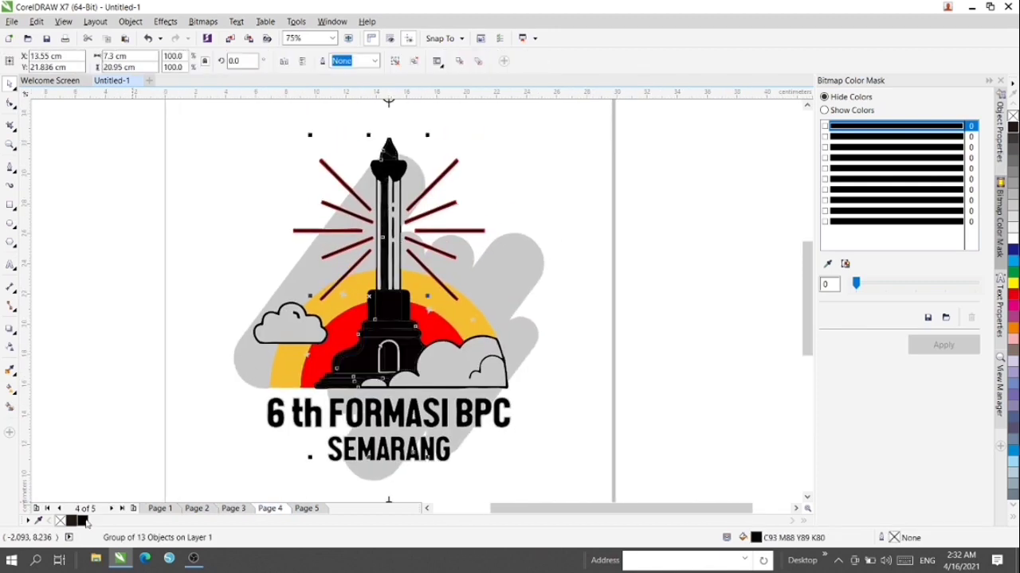
right_click(83, 521)
left_click(374, 61)
left_click(351, 126)
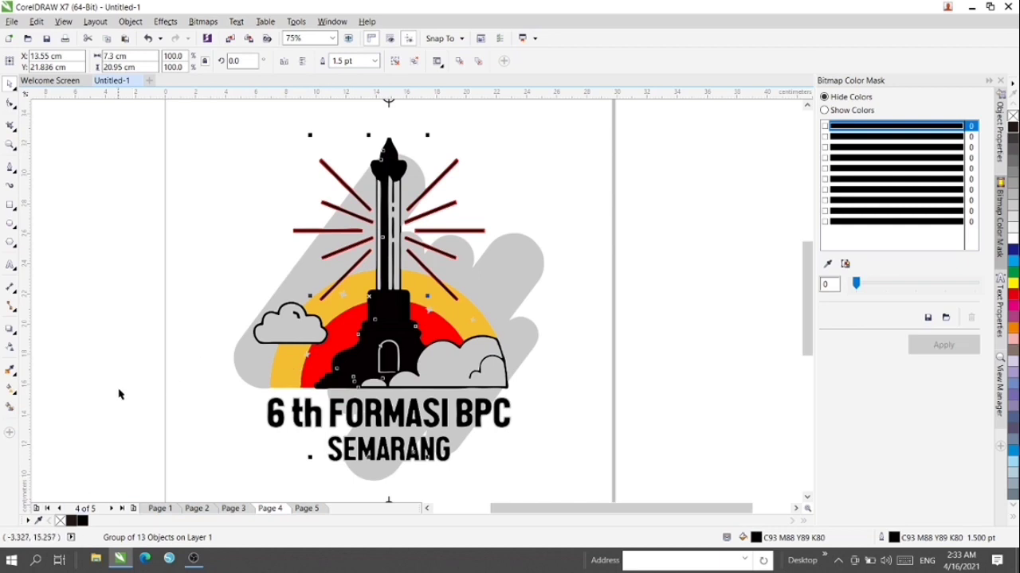
- Lock the tower group on Page 4 and move on to Page 5
right_click(361, 368)
left_click(389, 216)
scroll(225, 159, "down", 2)
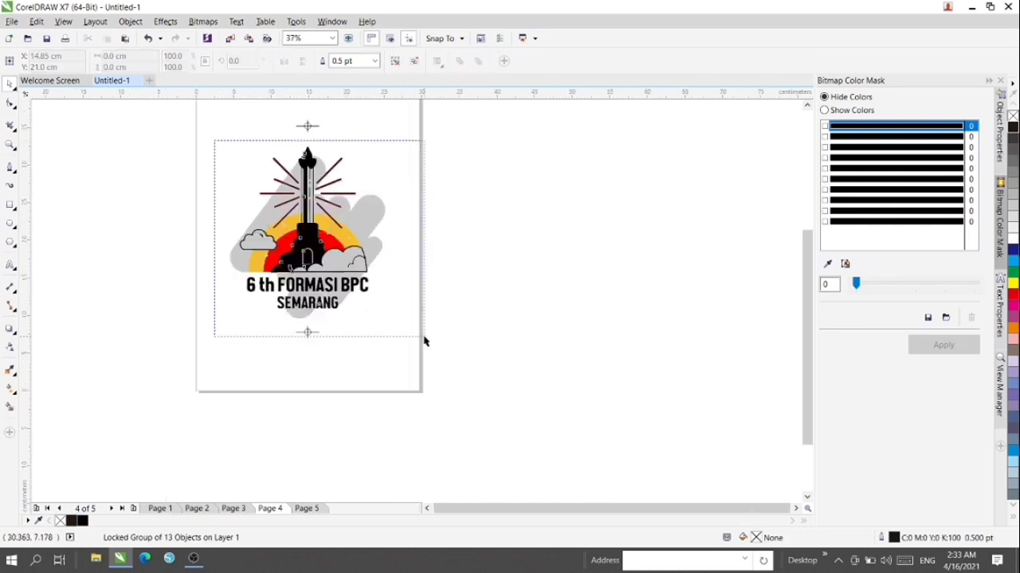
scroll(423, 329, "up", 4)
scroll(365, 277, "down", 1)
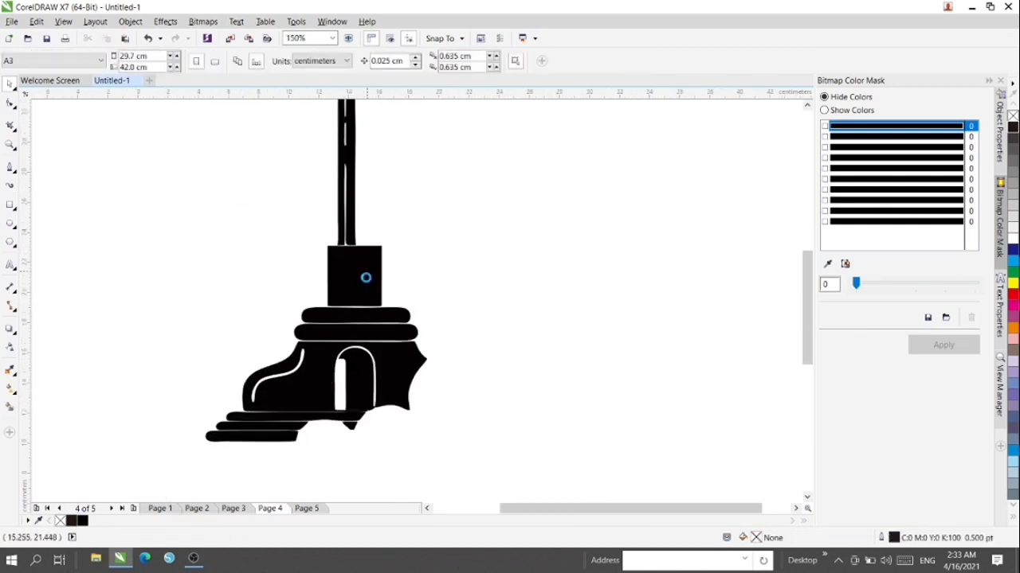
left_click(306, 508)
- Set the Page 5 logo outline to 1.0 pt, undoing an accidental delete
left_click(350, 431)
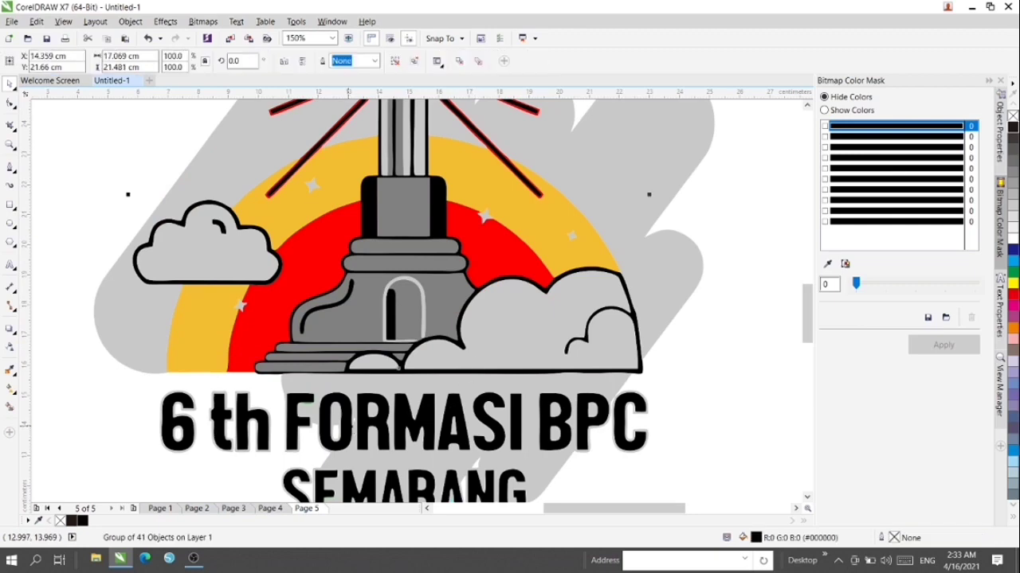
left_click(374, 61)
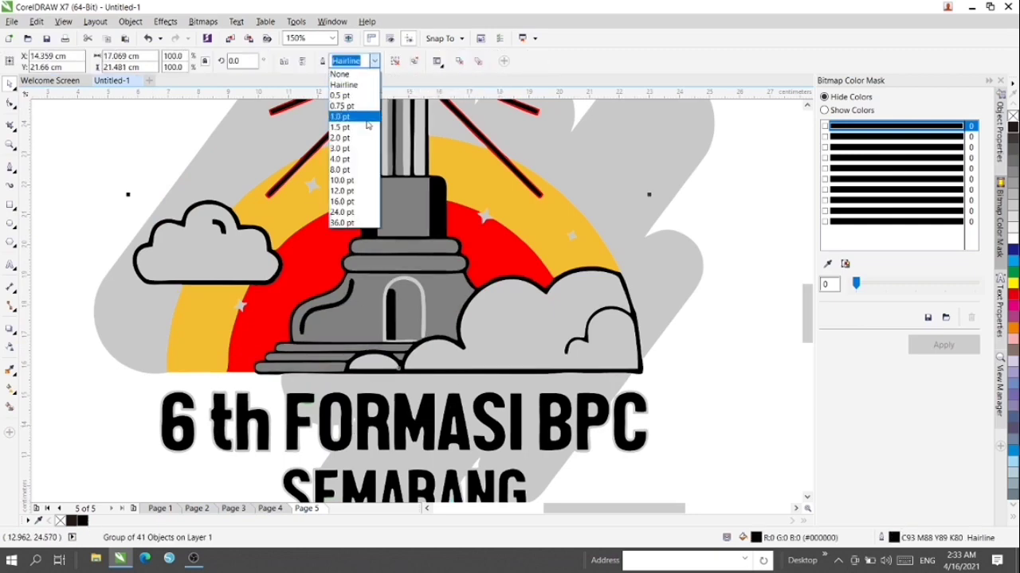
left_click(365, 130)
scroll(348, 389, "down", 2)
left_click_drag(163, 120, 532, 483)
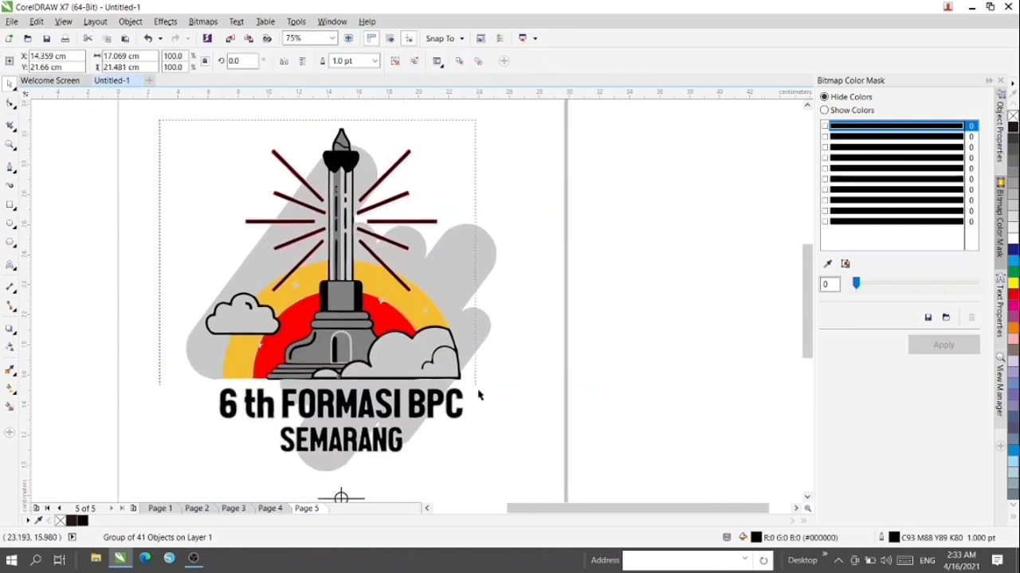
key("Delete")
key("ctrl+z")
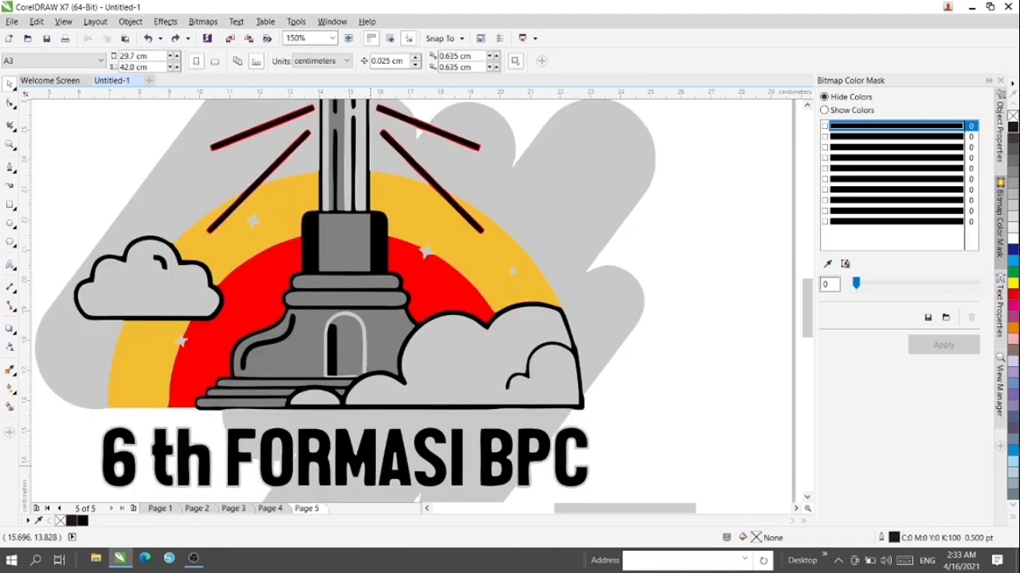
- Select the artwork across the Page 5 logo
scroll(336, 355, "up", 2)
right_click(369, 151)
key("Escape")
scroll(364, 482, "down", 2)
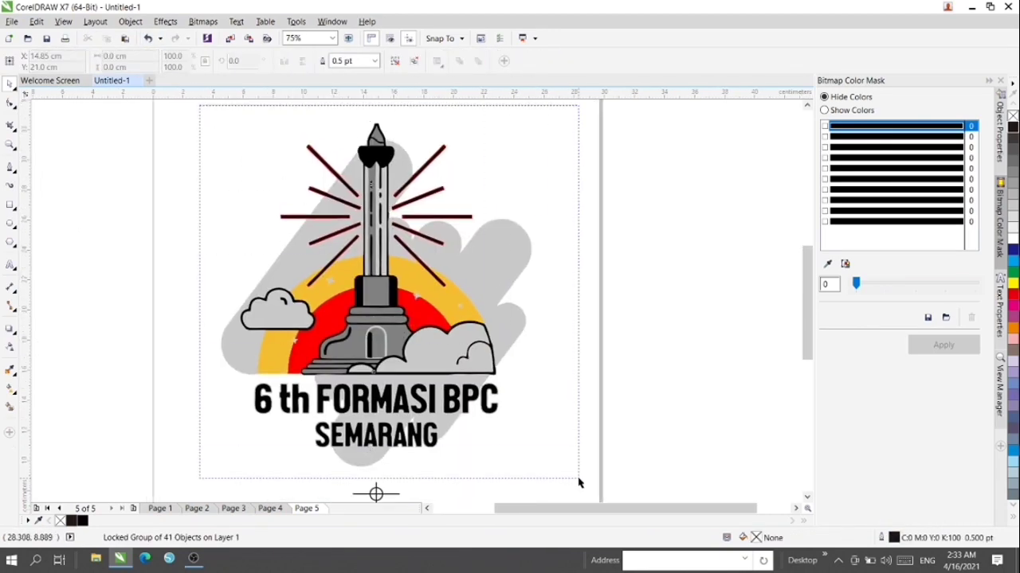
left_click_drag(200, 108, 579, 476)
scroll(408, 362, "up", 2)
scroll(402, 306, "up", 4)
scroll(400, 308, "down", 4)
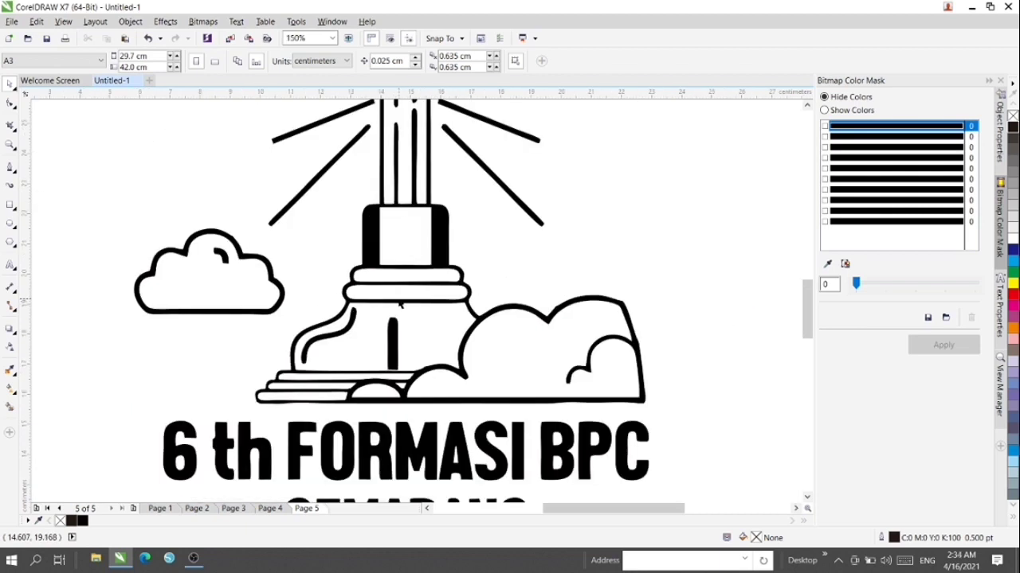
scroll(399, 288, "down", 2)
scroll(396, 285, "down", 2)
- Unlock the Page 5 logo group and select all objects on the page
left_click(417, 298)
left_click_drag(244, 151, 562, 378)
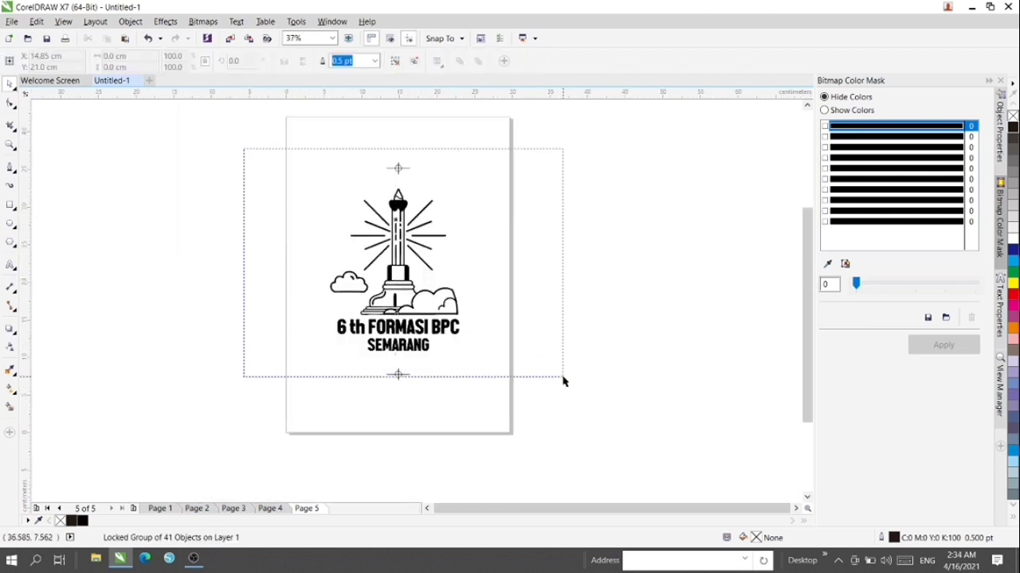
left_click(569, 188)
right_click(400, 205)
left_click(430, 216)
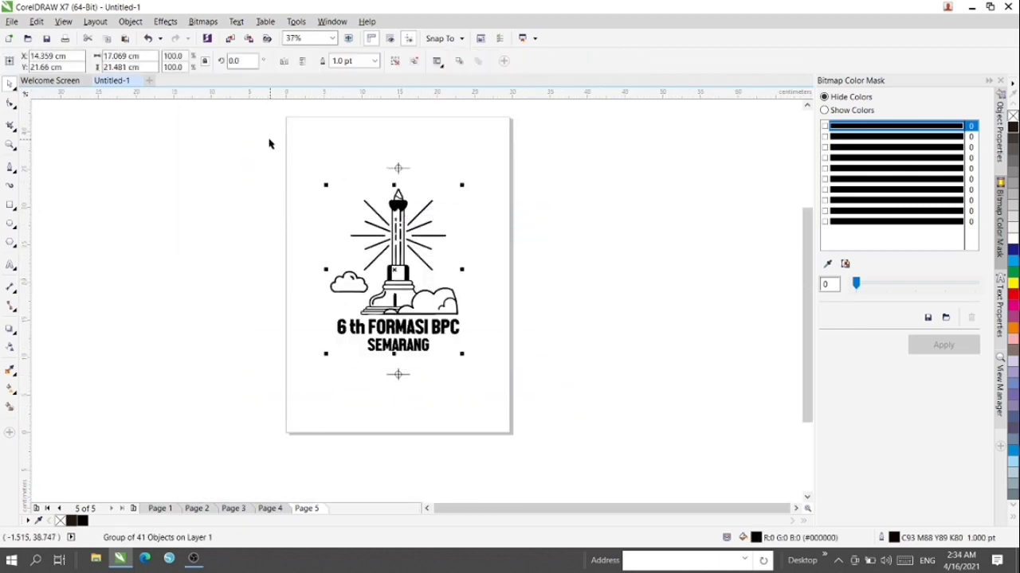
key("ctrl+a")
- Unlock the tower on Page 4 and the rays on Page 3, selecting all on each
key("Page_Up")
right_click(392, 290)
left_click(414, 298)
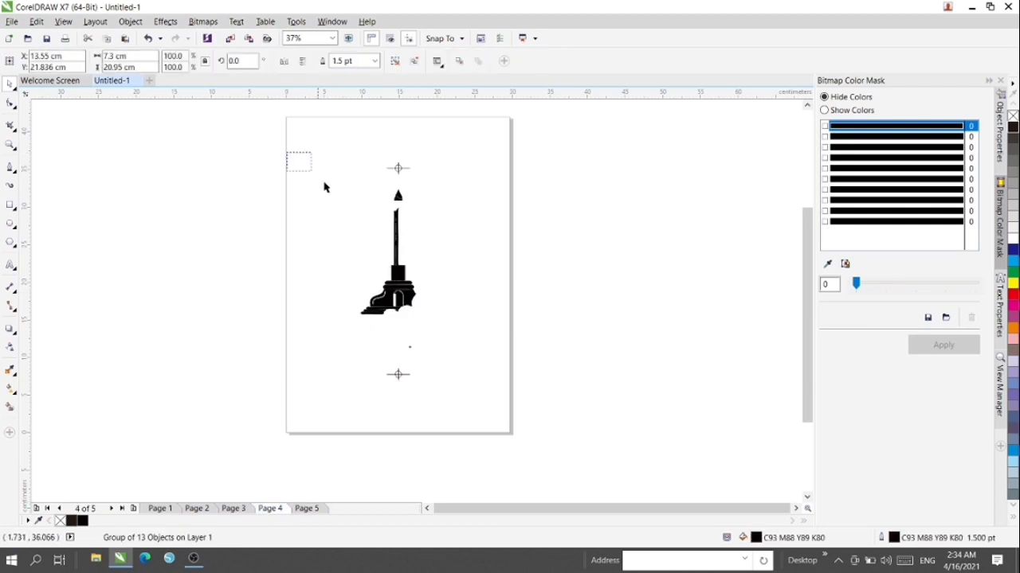
key("ctrl+a")
key("Page_Up")
left_click(358, 200)
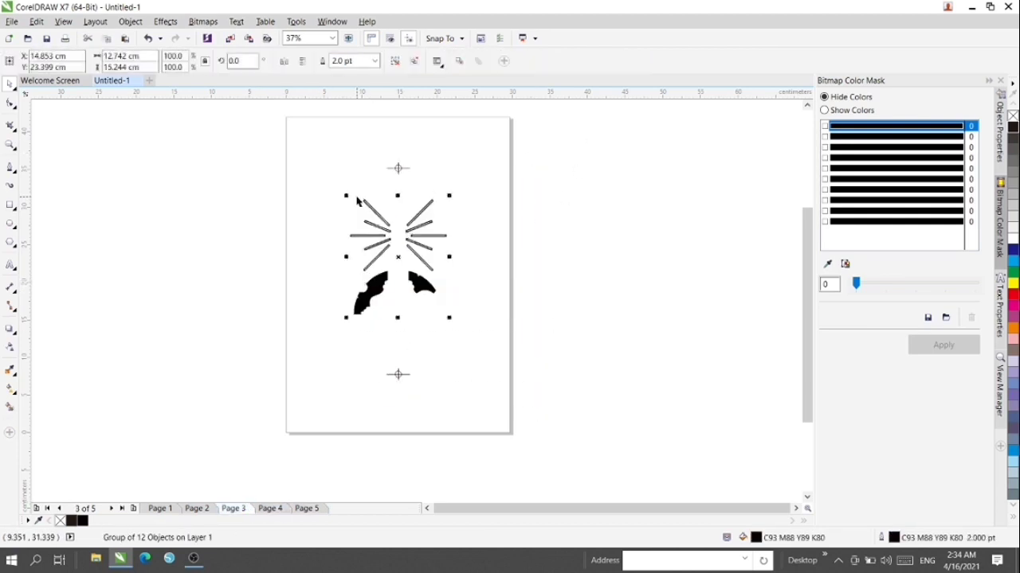
key("ctrl+a")
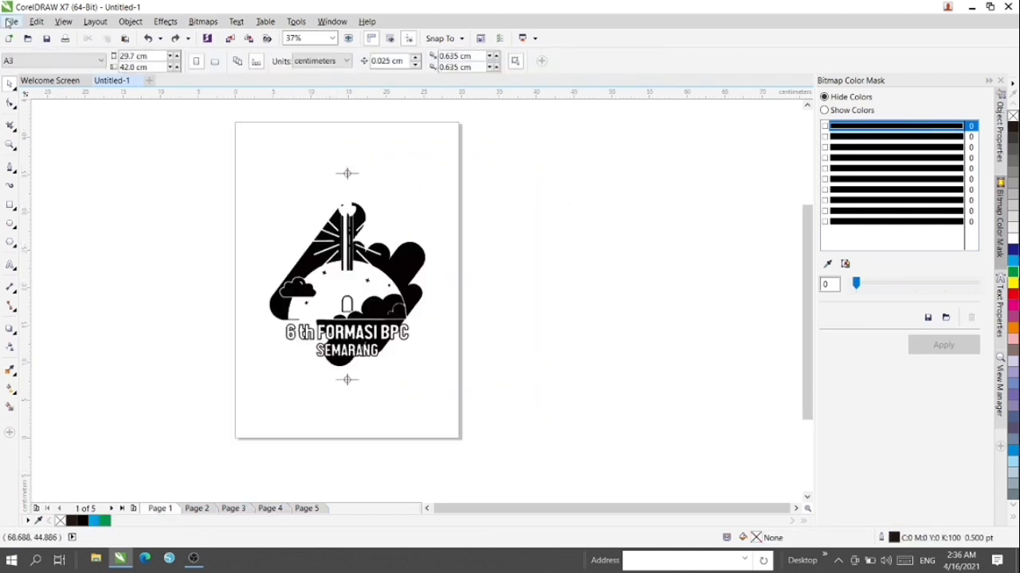
- Save the drawing as the CDR file 'sampel pisah warna' in Documents
left_click(11, 21)
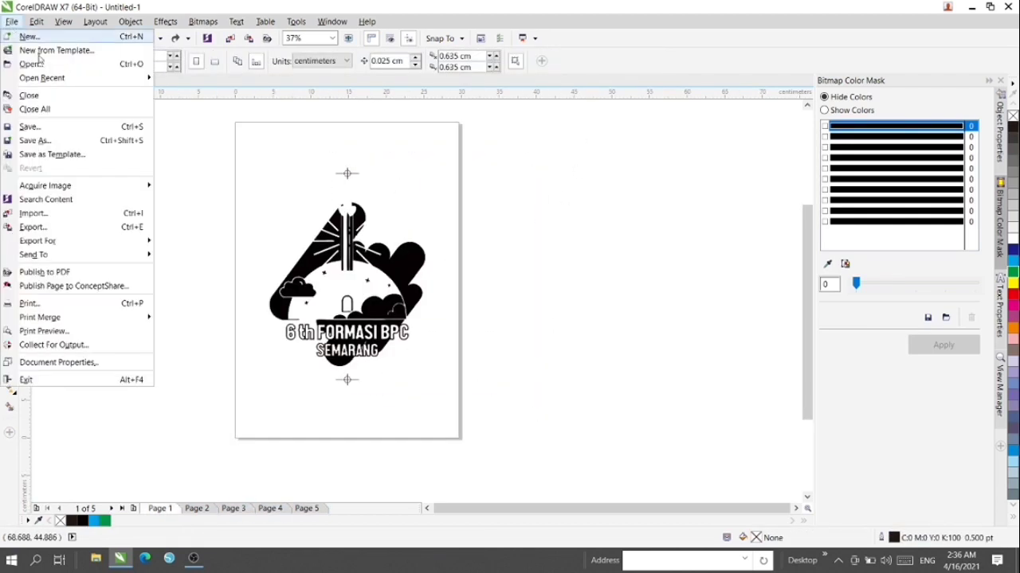
left_click(34, 140)
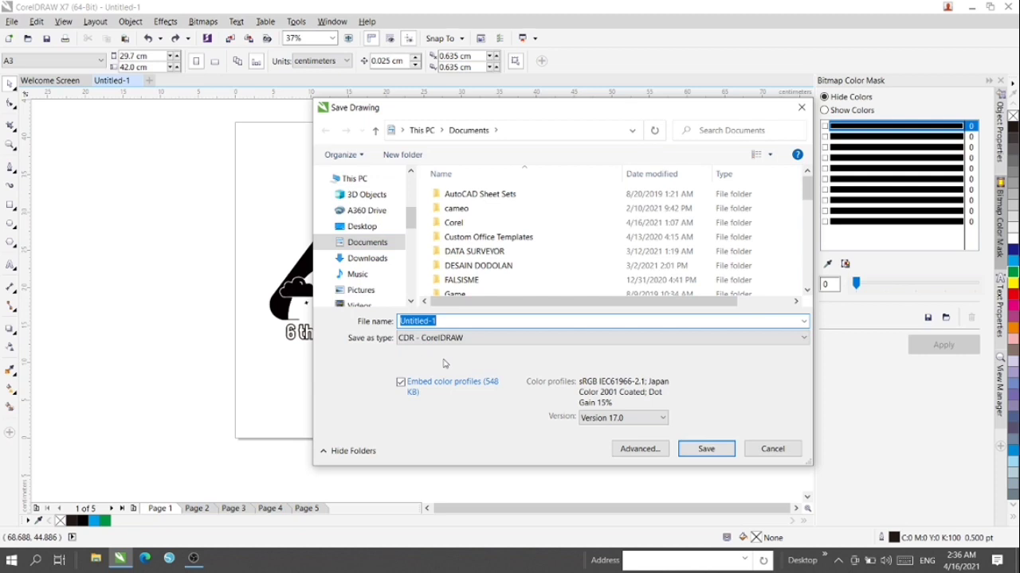
type("samp")
type("el pis")
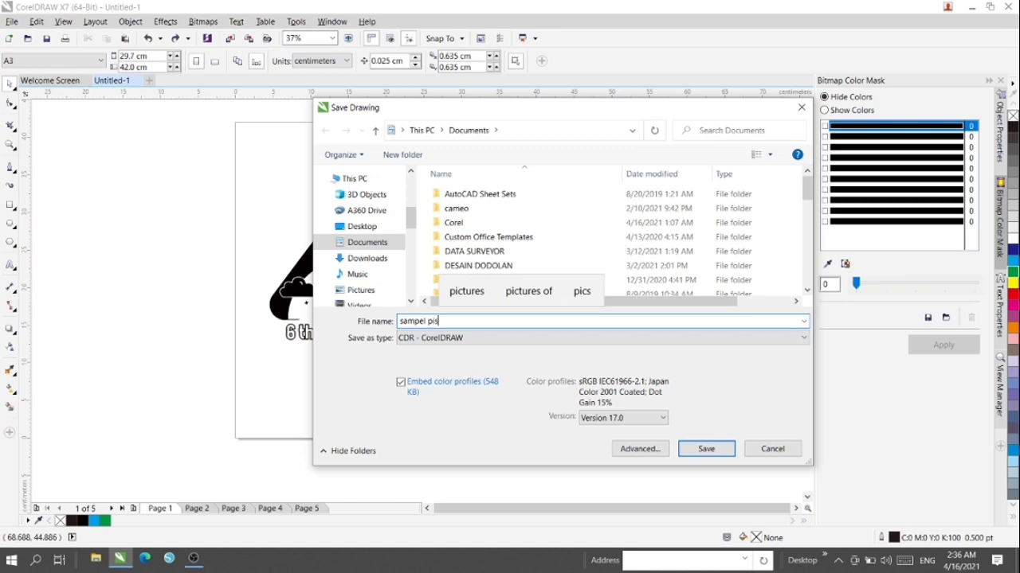
type("ah war")
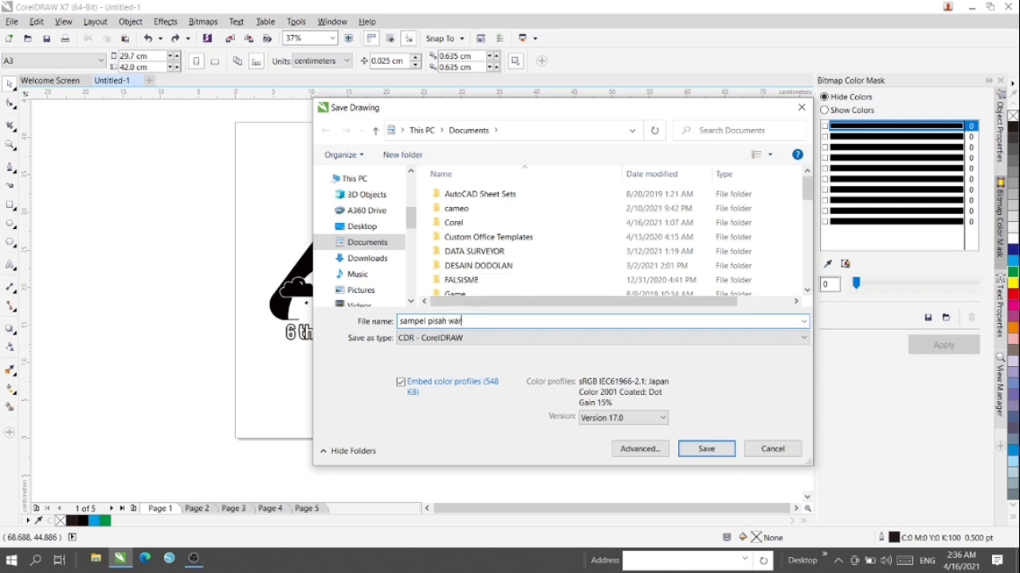
type("na")
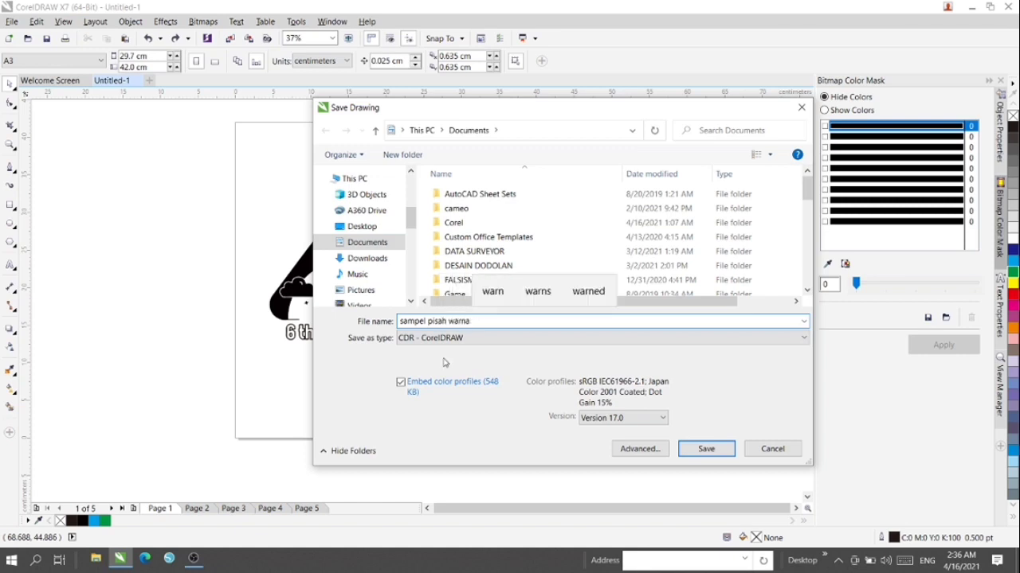
left_click(700, 449)
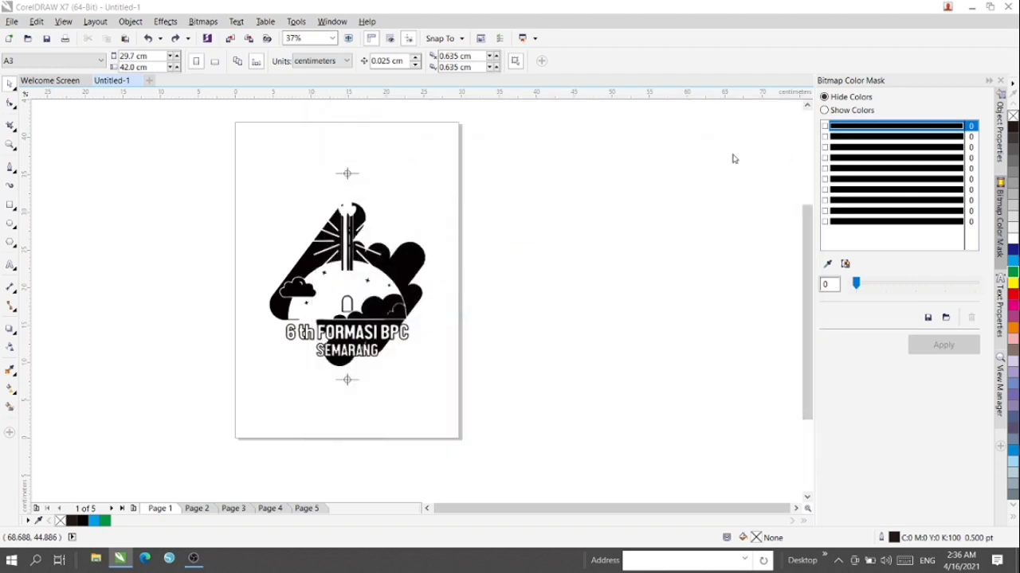
- Minimize CorelDRAW to reveal the BIGBOS SABLON desktop
left_click(971, 7)
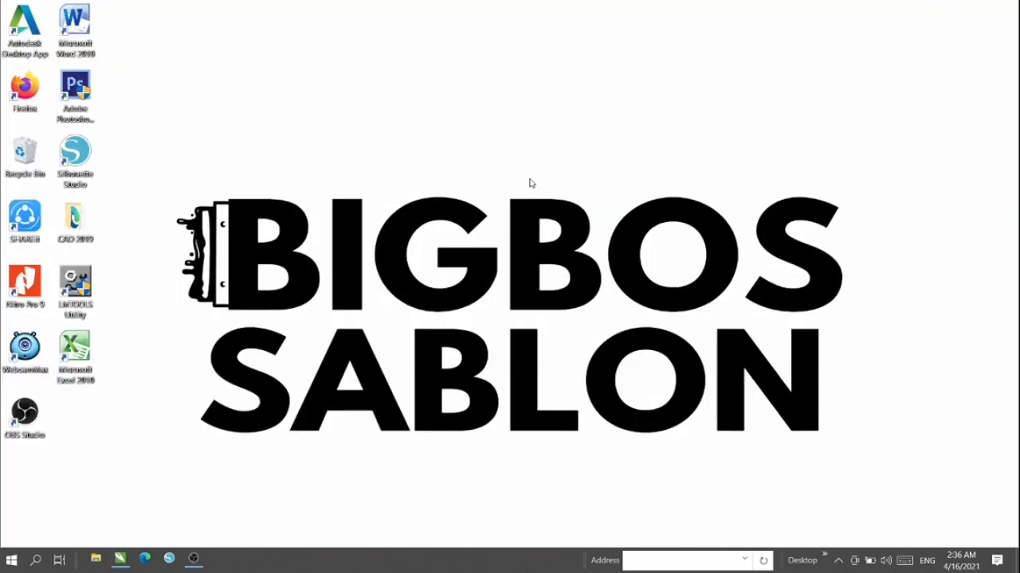